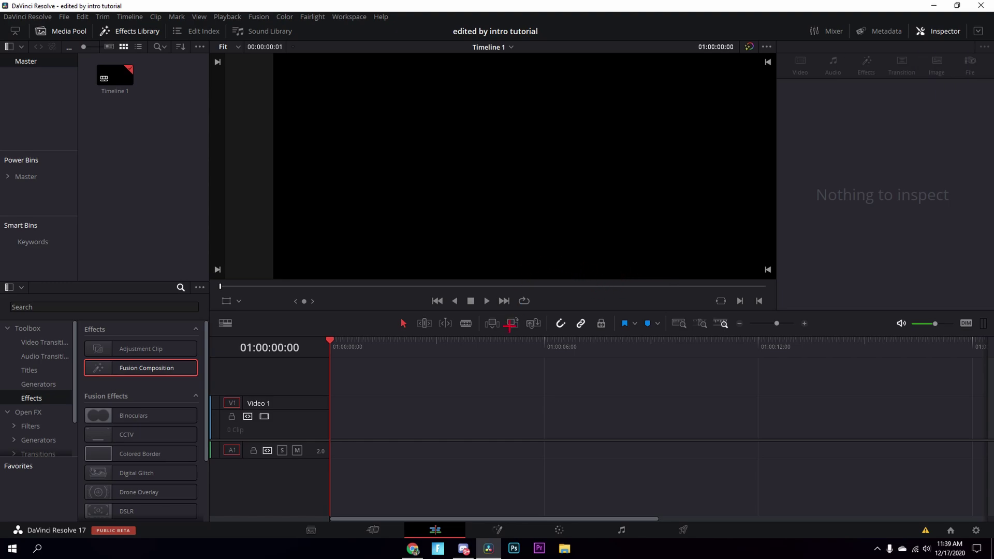
# - Check the timeline resolution and frame rate in the project's master settings
pyautogui.moveTo(380, 354); pyautogui.dragTo(330, 362)
pyautogui.click(976, 530)
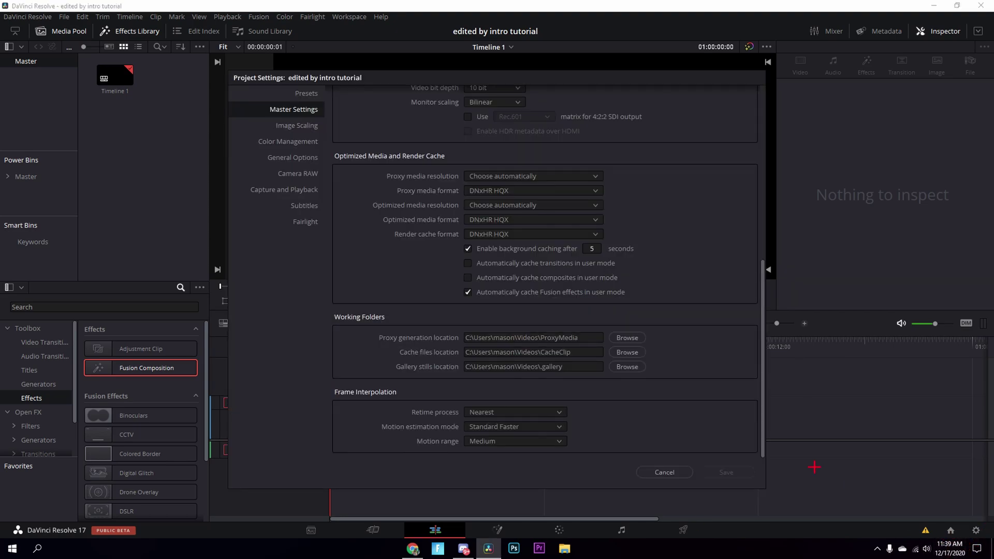
pyautogui.scroll(2, 620, 302)
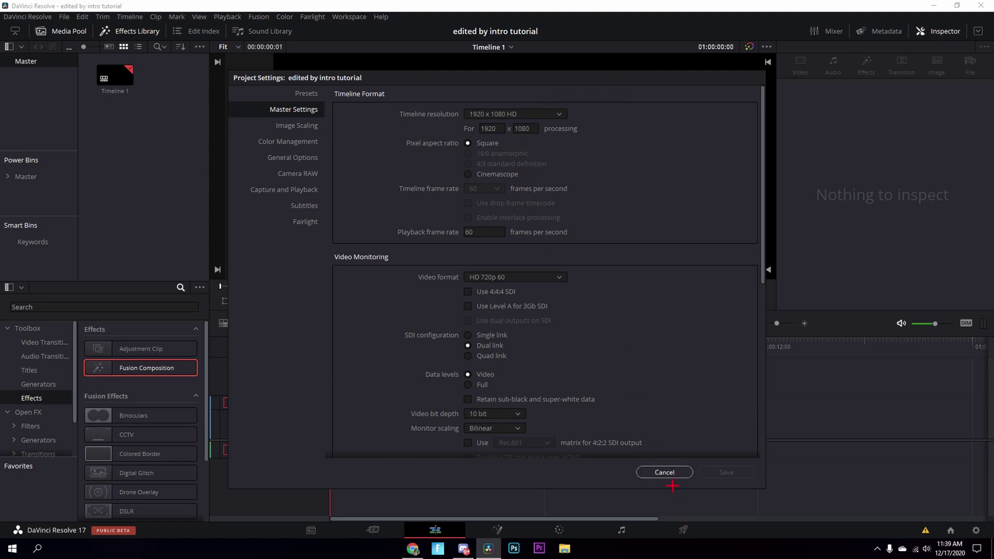
pyautogui.click(665, 473)
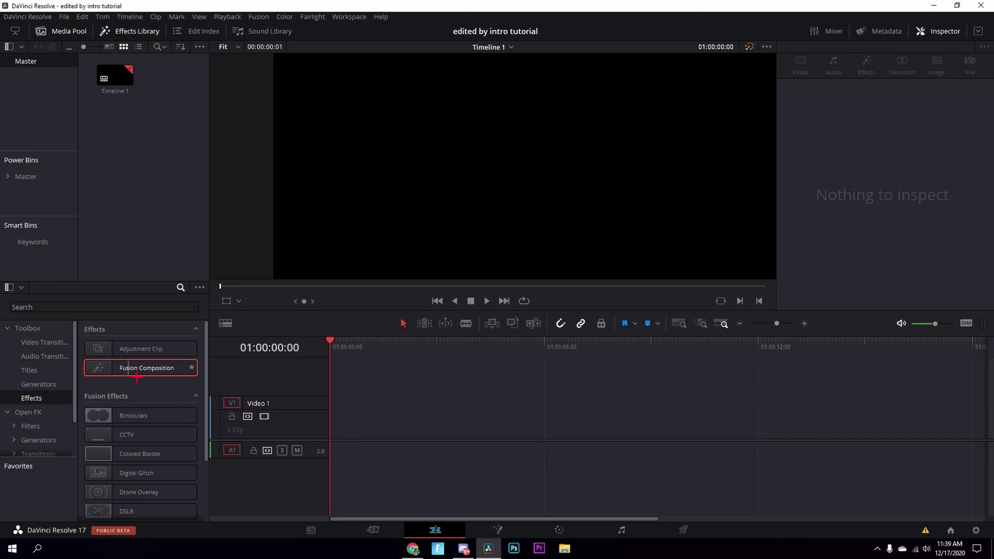
# - Add a Fusion Composition effect clip at the start of the Video 1 track
pyautogui.click(47, 384)
pyautogui.click(57, 398)
pyautogui.moveTo(140, 367); pyautogui.dragTo(381, 429)
# - Split the Fusion Composition clip at 01:00:03:00 and delete the part after the cut
pyautogui.moveTo(379, 354); pyautogui.dragTo(455, 361)
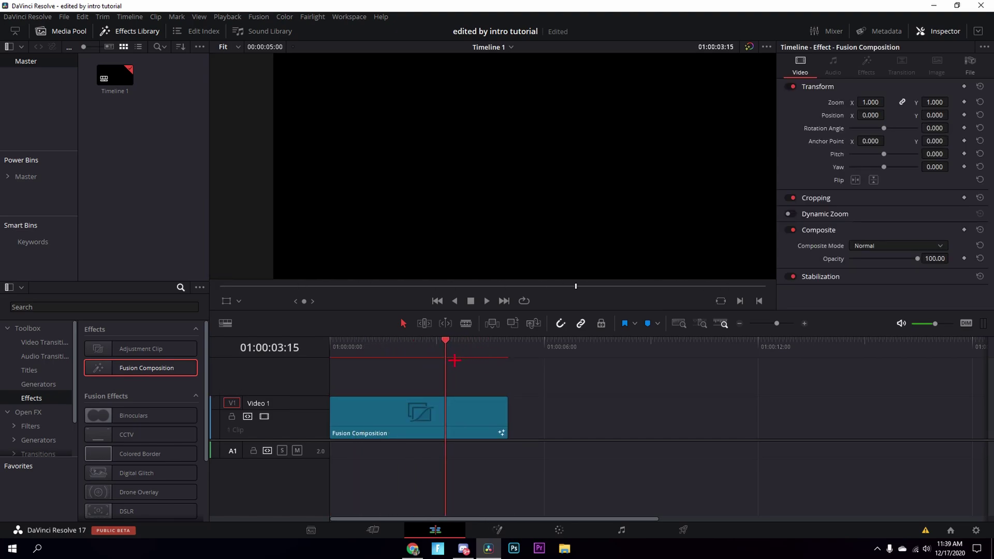
pyautogui.press('Left')
pyautogui.press('Left')
pyautogui.press('Left')
pyautogui.press('Left')
pyautogui.press('Left')
pyautogui.press('Left')
pyautogui.press('Left')
pyautogui.press('Left')
pyautogui.press('Left')
pyautogui.press('Left')
pyautogui.press('Left')
pyautogui.press('Left')
pyautogui.press('Left')
pyautogui.press('Left')
pyautogui.press('Left')
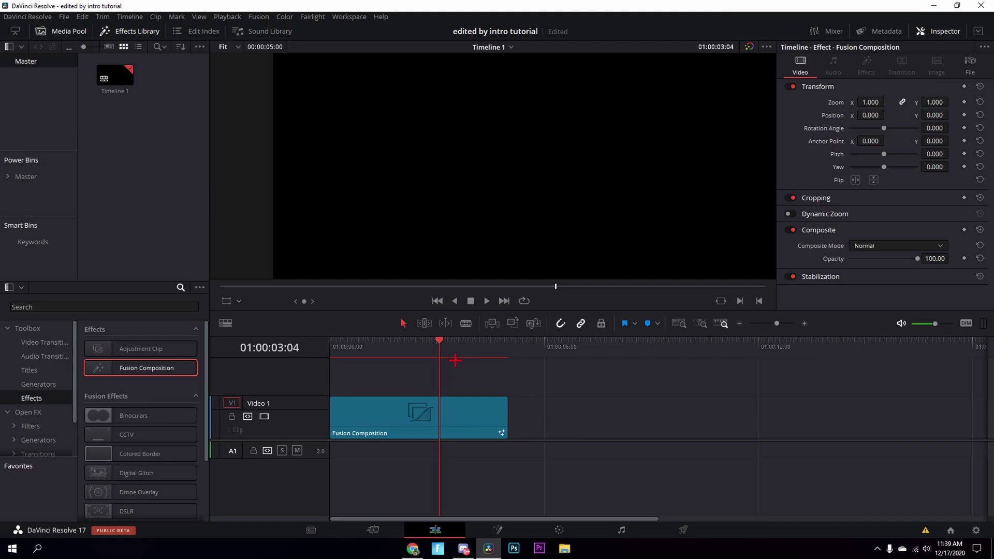
pyautogui.click(471, 410)
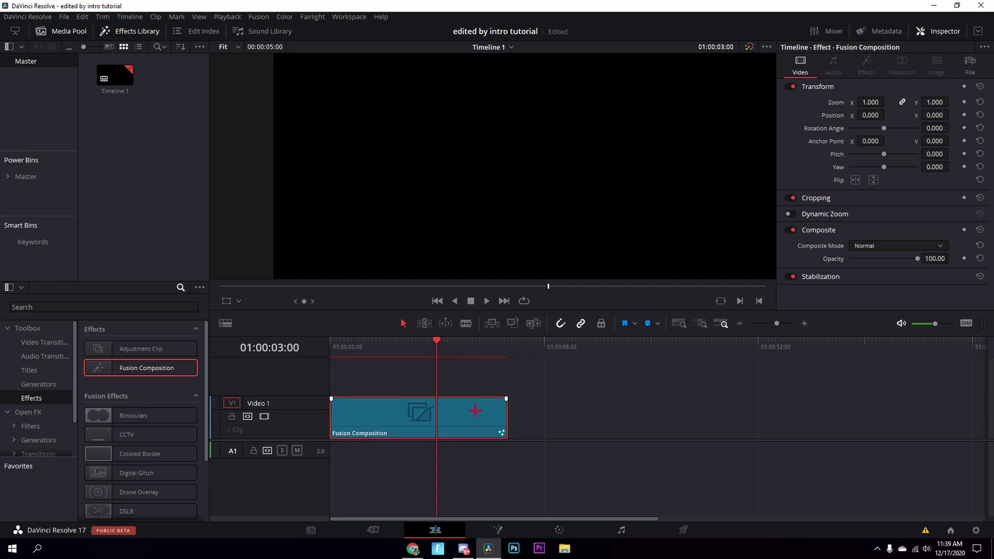
pyautogui.hotkey('ctrl', 'b')
pyautogui.press('Delete')
# - Play the shortened composition from the start and return the playhead to 01:00:00:00
pyautogui.moveTo(451, 366); pyautogui.dragTo(402, 360)
pyautogui.press('Home')
pyautogui.press('space')
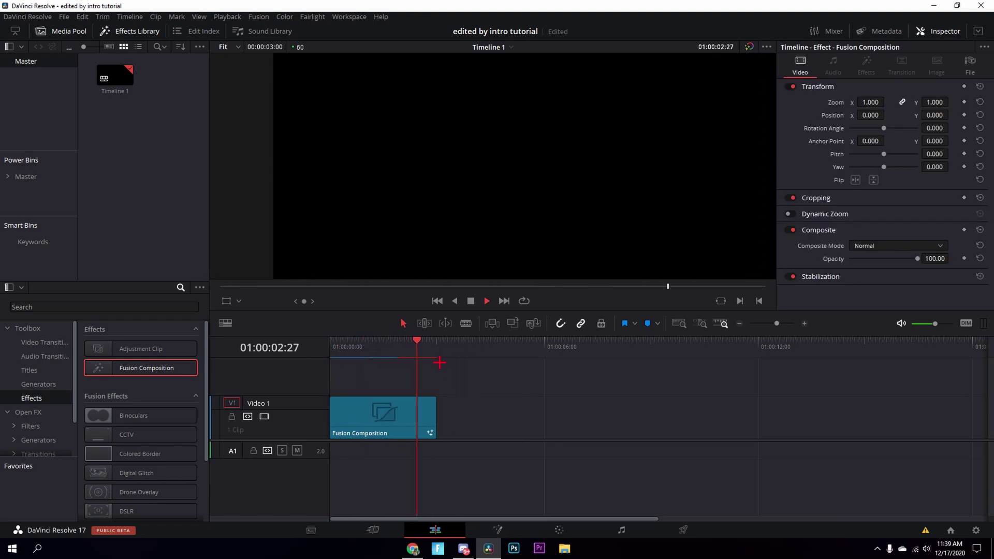
pyautogui.moveTo(436, 350); pyautogui.dragTo(330, 350)
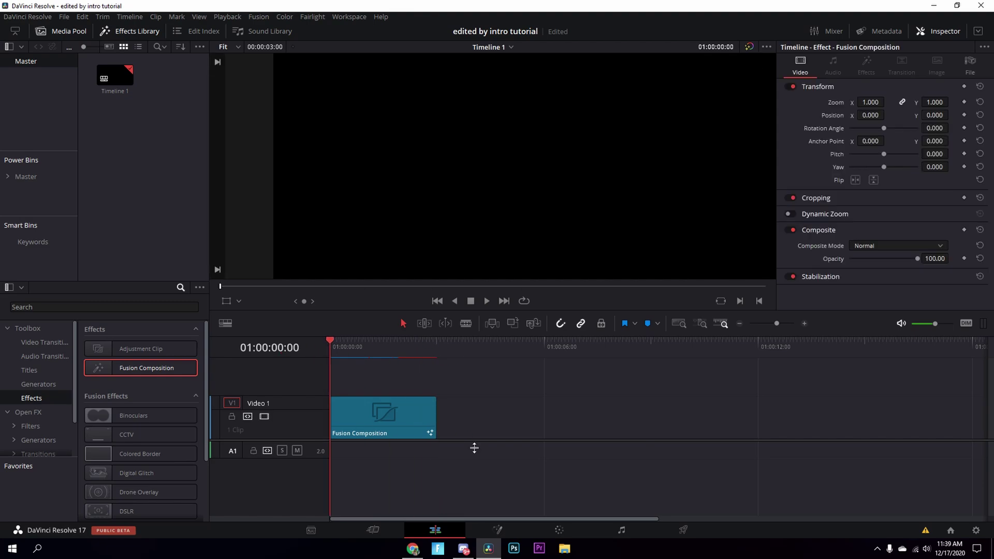
# - Open the Fusion Composition clip in the Fusion page's node editor
pyautogui.click(401, 434)
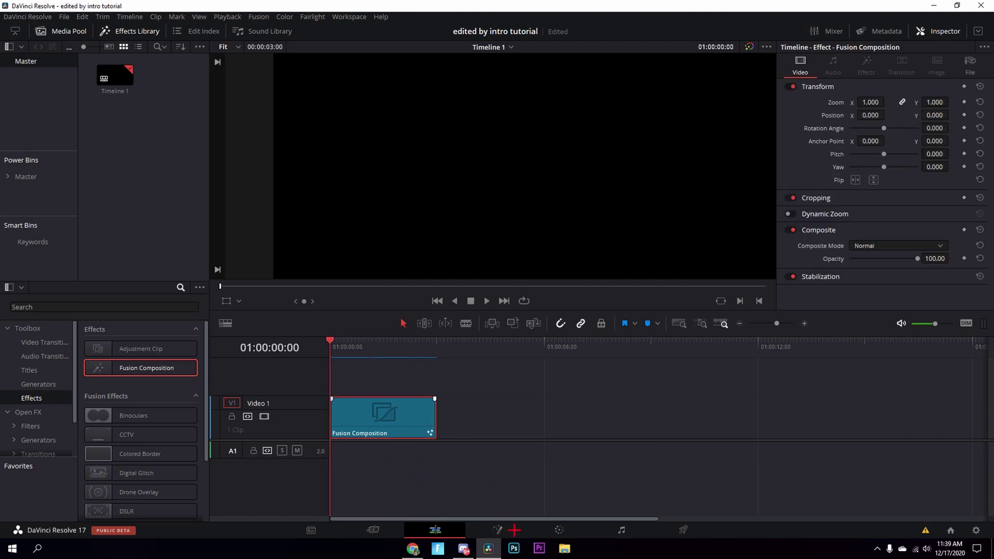
pyautogui.click(514, 529)
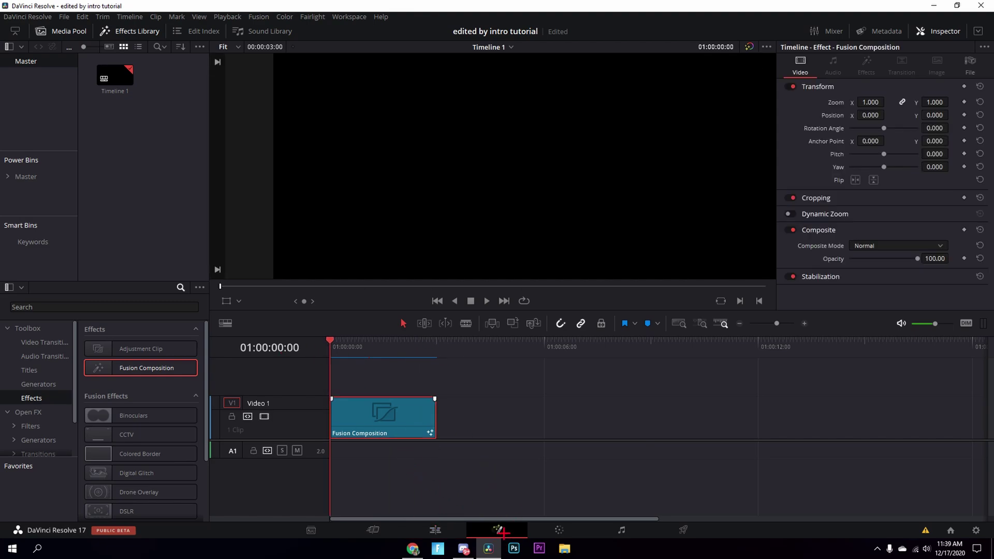
pyautogui.hotkey('shift', 'space')
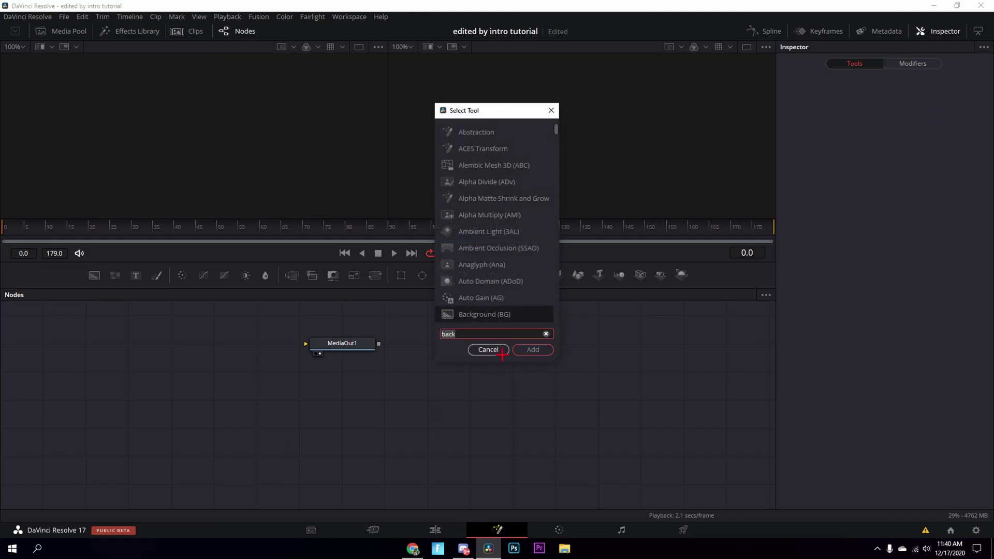
pyautogui.click(499, 351)
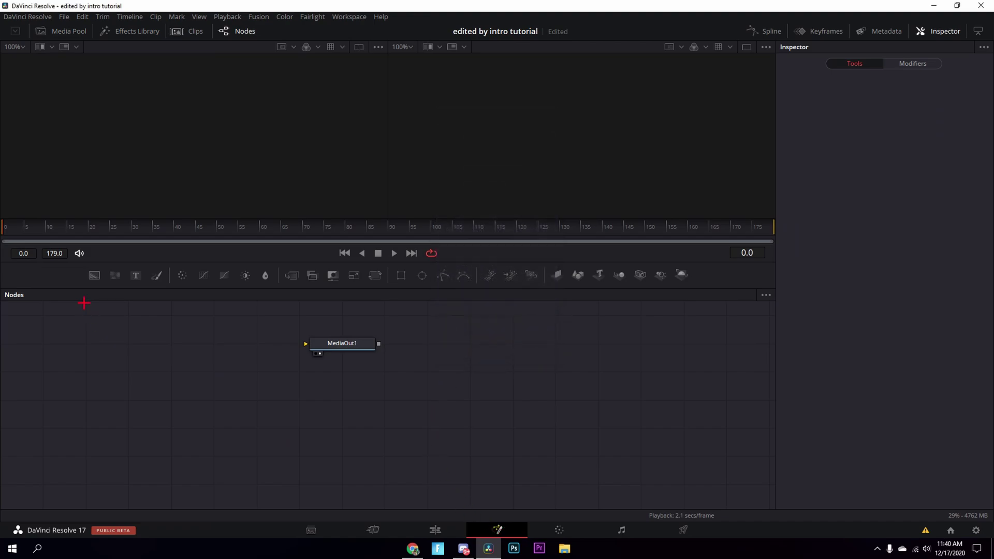
# - Add a Text node feeding MediaOut1 and set its text to "mase"
pyautogui.click(141, 280)
pyautogui.moveTo(75, 331); pyautogui.dragTo(273, 359)
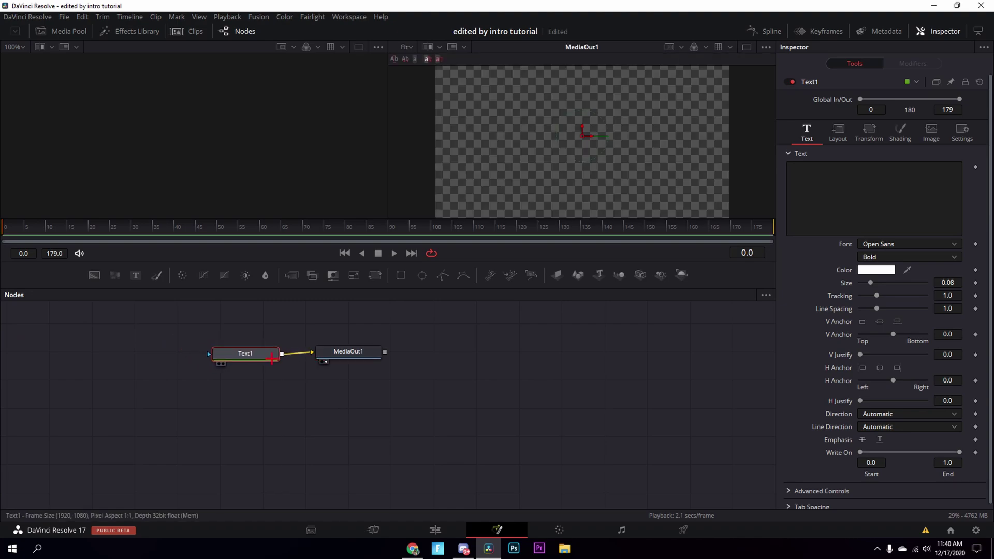
pyautogui.click(844, 198)
pyautogui.write('mase')
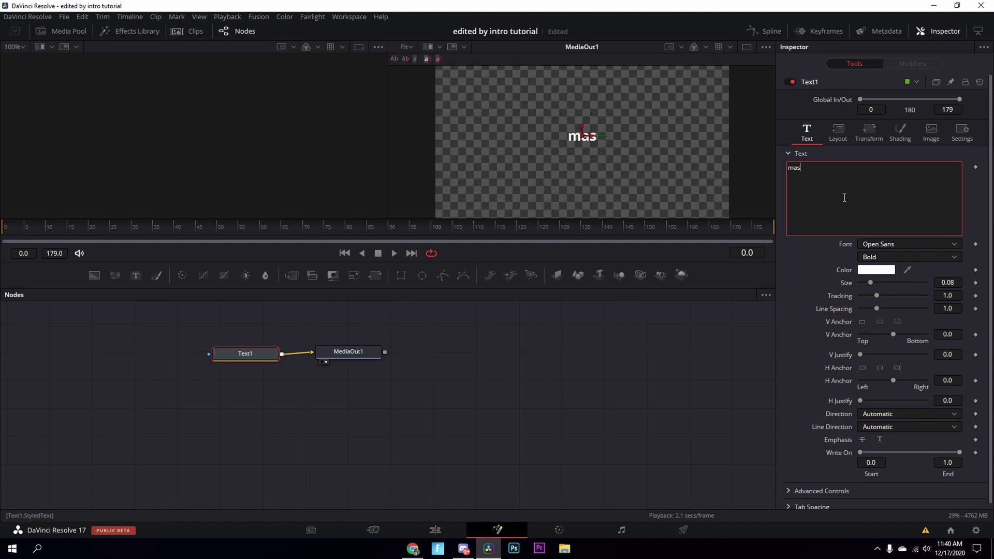
# - Set the text size to 0.0925 and its font to Retroica Regular
pyautogui.click(946, 283)
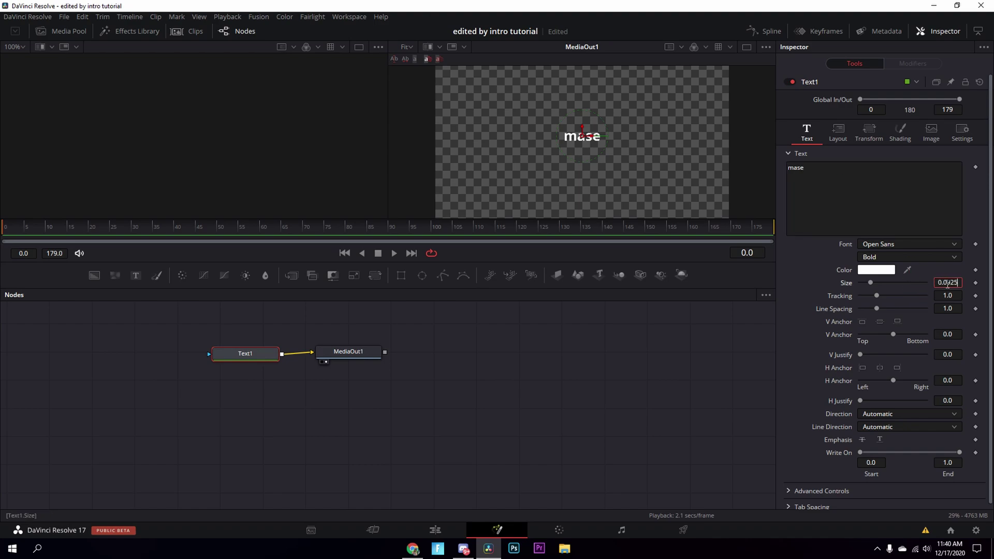
pyautogui.click(930, 248)
pyautogui.press('r')
pyautogui.scroll(-1, 929, 362)
pyautogui.click(894, 475)
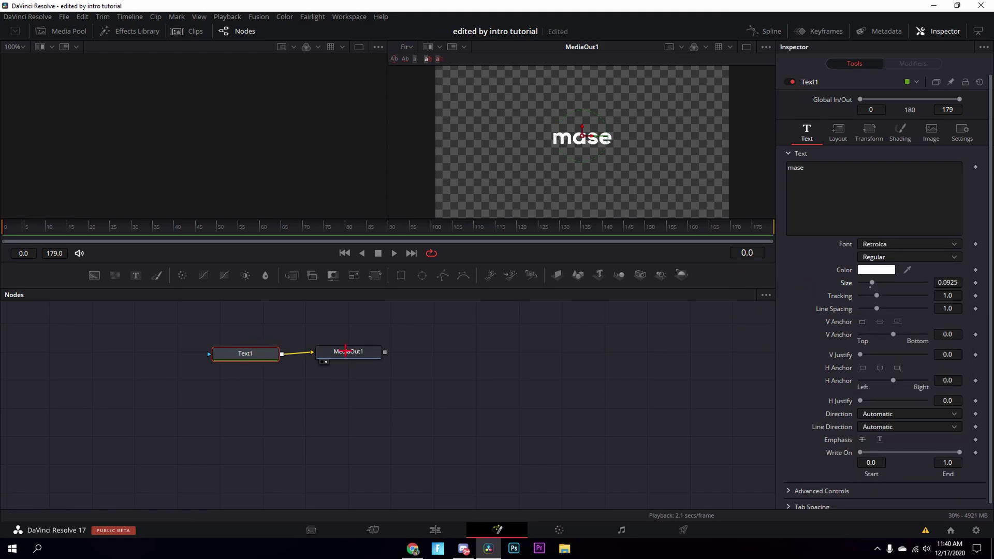
# - Align the MediaOut1 node with Text1 and reposition the pair in the lower area of the node graph
pyautogui.moveTo(345, 351); pyautogui.dragTo(355, 354)
pyautogui.moveTo(231, 336); pyautogui.dragTo(585, 463)
pyautogui.click(561, 406)
pyautogui.moveTo(561, 408); pyautogui.dragTo(592, 433)
pyautogui.click(544, 480)
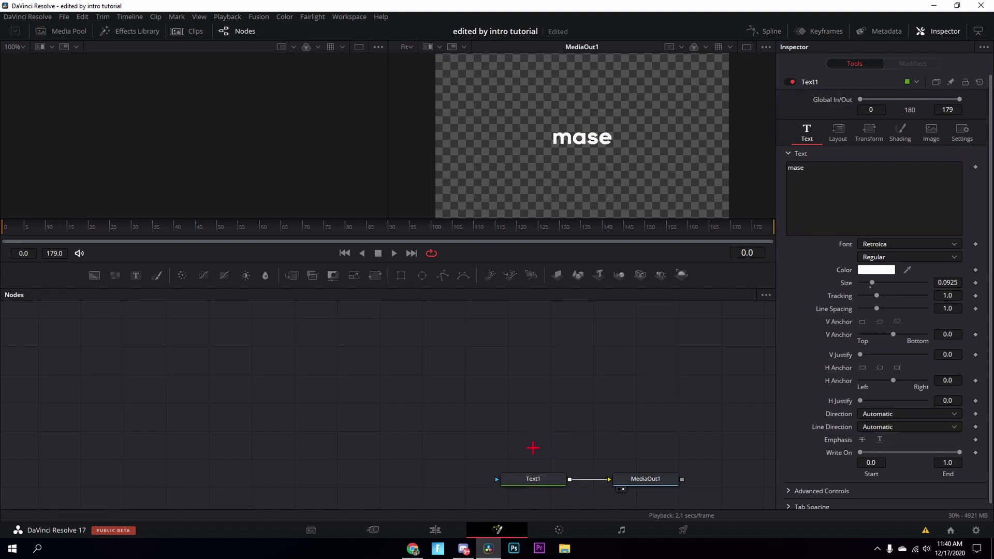
pyautogui.scroll(-5, 544, 435)
pyautogui.scroll(6, 537, 433)
pyautogui.scroll(-5, 537, 430)
pyautogui.scroll(3, 540, 432)
pyautogui.scroll(3, 540, 431)
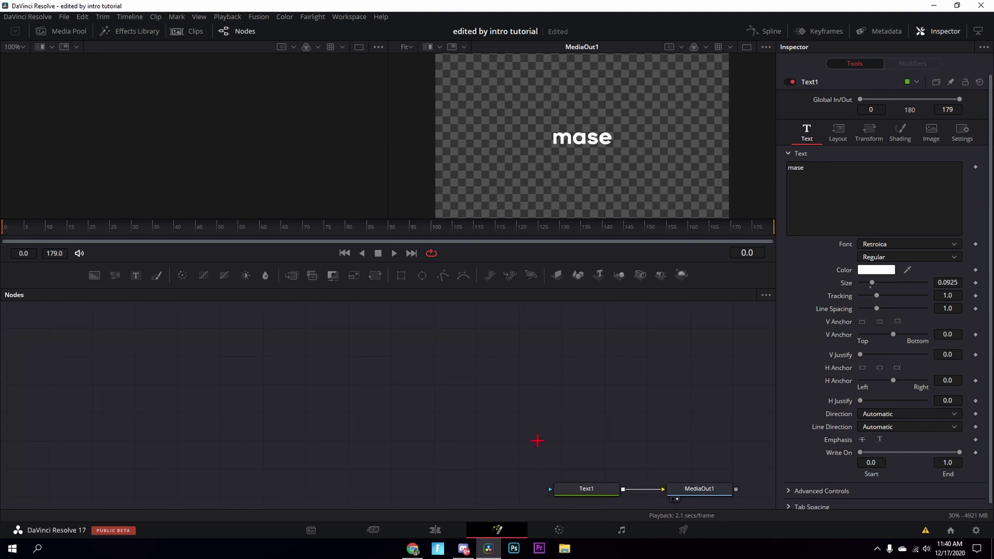
pyautogui.moveTo(285, 391); pyautogui.dragTo(235, 390)
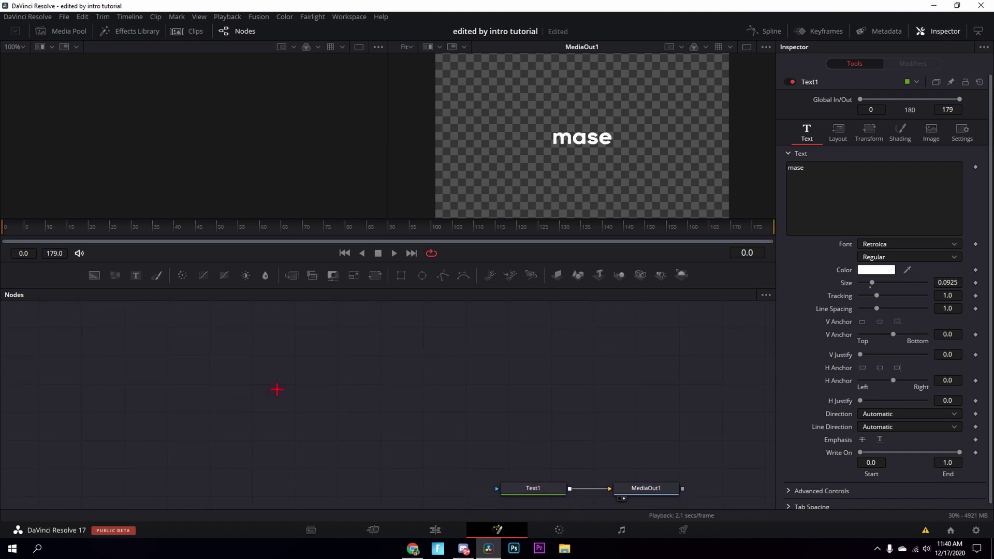
pyautogui.moveTo(512, 457); pyautogui.dragTo(644, 482)
pyautogui.click(632, 427)
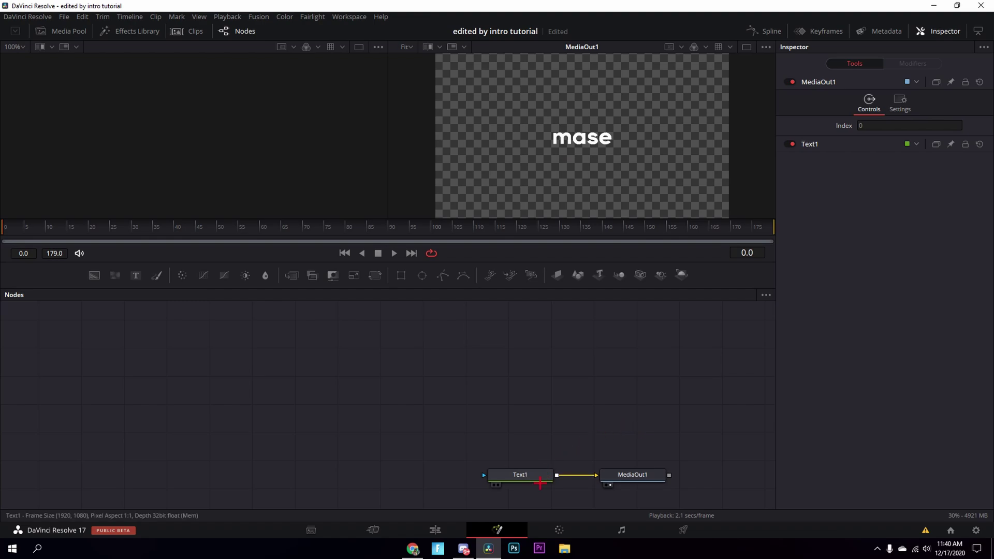
# - Paste an instance of the Text1 node and show it in the second viewer
pyautogui.click(540, 481)
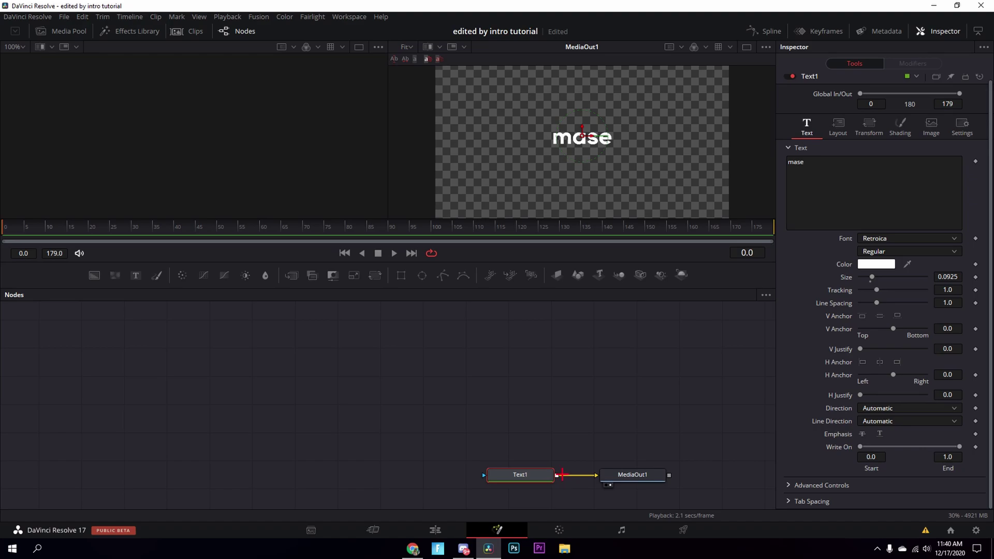
pyautogui.click(570, 461)
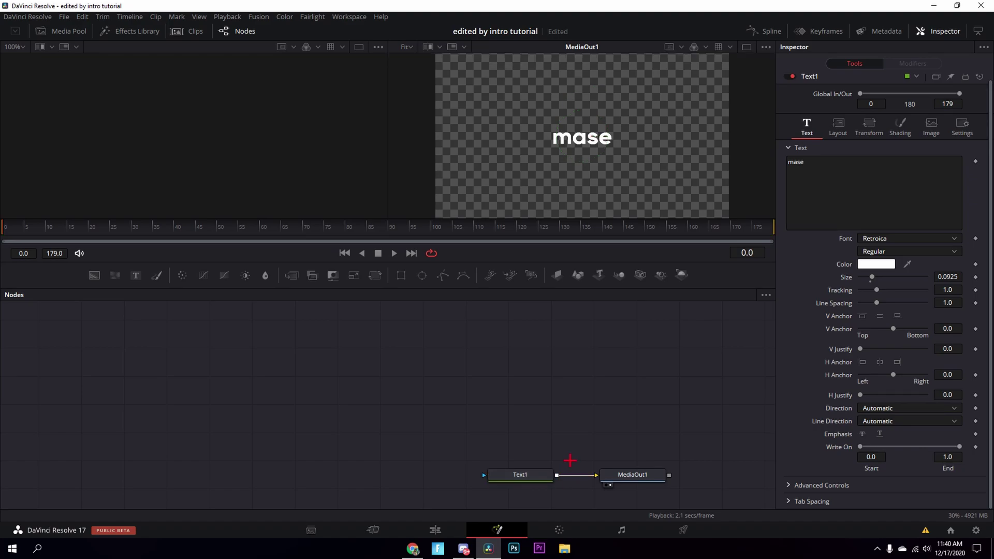
pyautogui.hotkey('ctrl', 'shift', 'v')
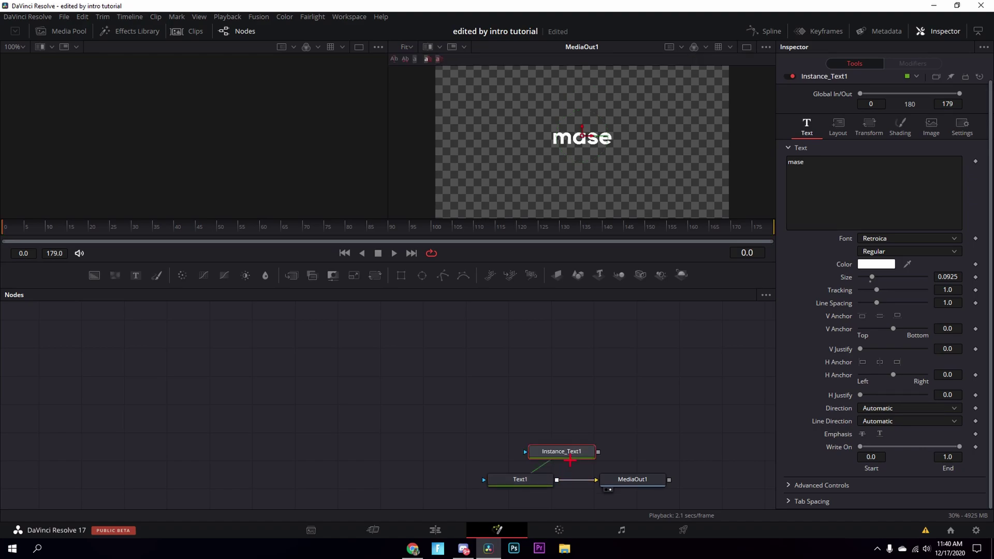
pyautogui.moveTo(570, 460); pyautogui.dragTo(666, 216)
pyautogui.moveTo(574, 455); pyautogui.dragTo(663, 217)
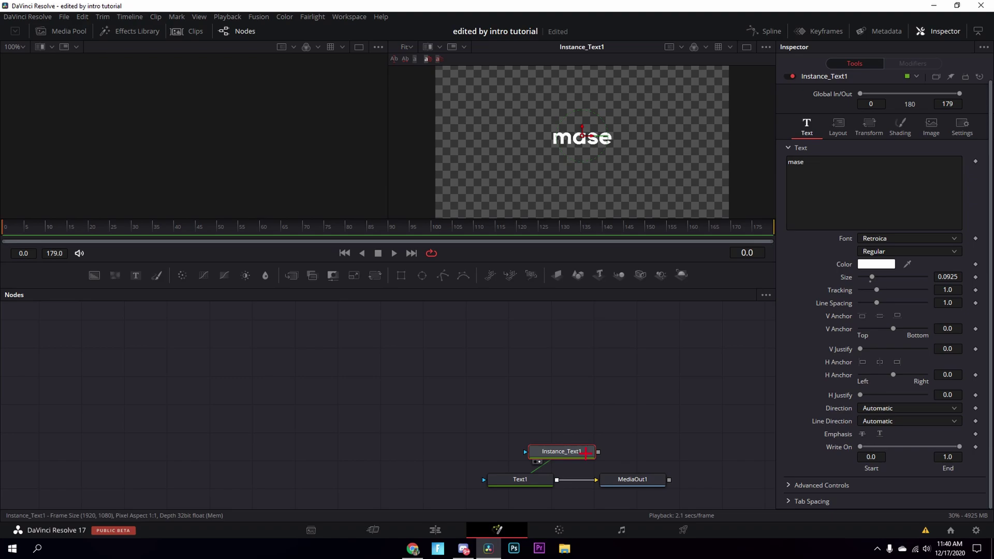
# - Spread out the Instance_Text1, Text1 and MediaOut1 nodes, keeping the instance above the other two
pyautogui.moveTo(586, 453); pyautogui.dragTo(650, 445)
pyautogui.moveTo(455, 460); pyautogui.dragTo(672, 502)
pyautogui.moveTo(516, 417); pyautogui.dragTo(448, 381)
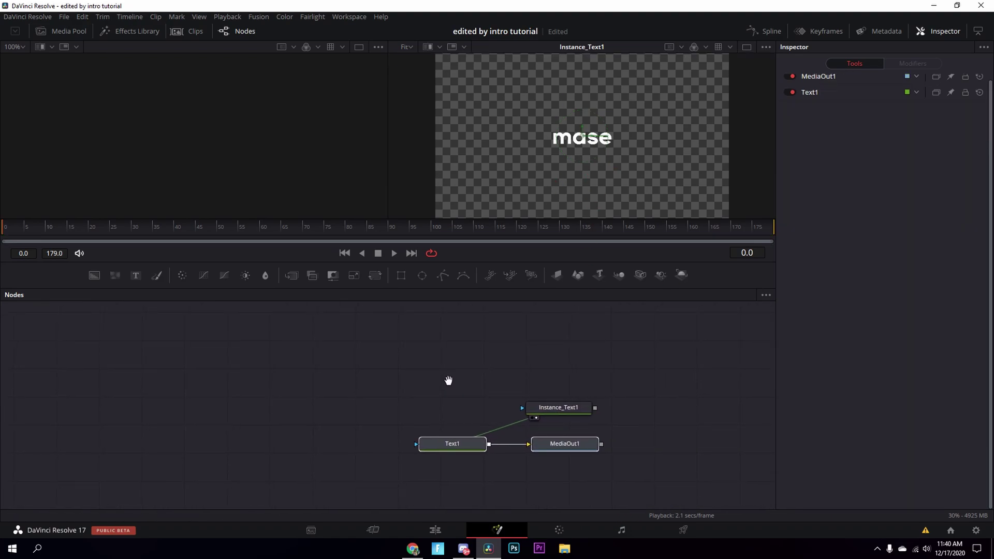
pyautogui.moveTo(471, 449); pyautogui.dragTo(275, 301)
pyautogui.click(452, 430)
pyautogui.moveTo(488, 483); pyautogui.dragTo(361, 331)
pyautogui.hotkey('ctrl', 'z')
pyautogui.moveTo(488, 484); pyautogui.dragTo(319, 307)
pyautogui.hotkey('ctrl', 'z')
pyautogui.moveTo(554, 424); pyautogui.dragTo(581, 356)
pyautogui.hotkey('ctrl', 'z')
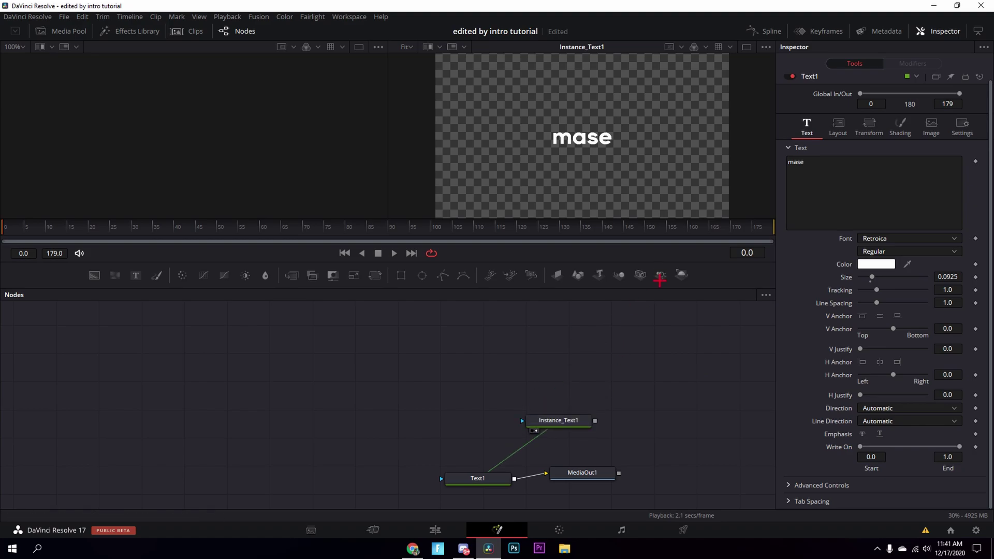
# - Show the original Text1 node in the first viewer
pyautogui.press('2')
pyautogui.moveTo(474, 479); pyautogui.dragTo(396, 410)
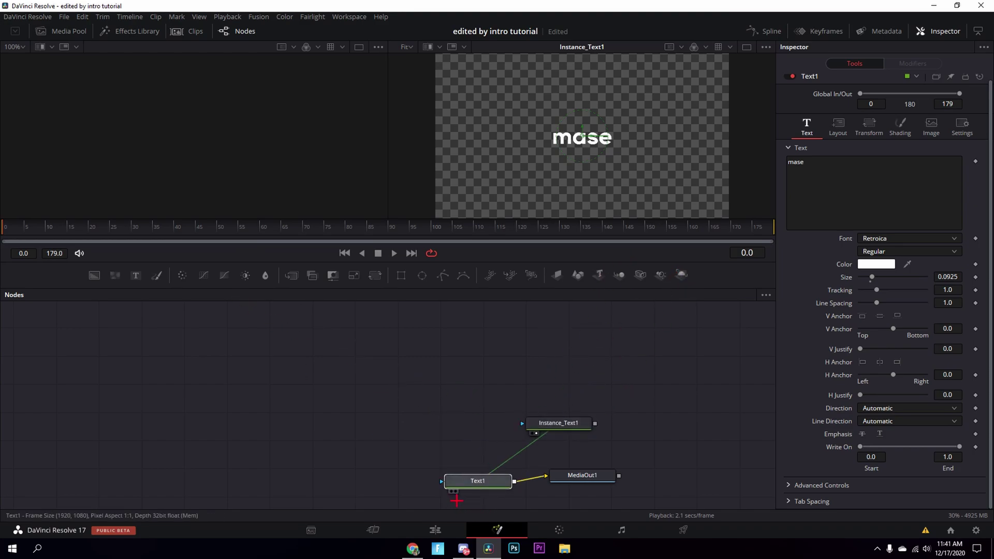
pyautogui.click(469, 491)
pyautogui.press('1')
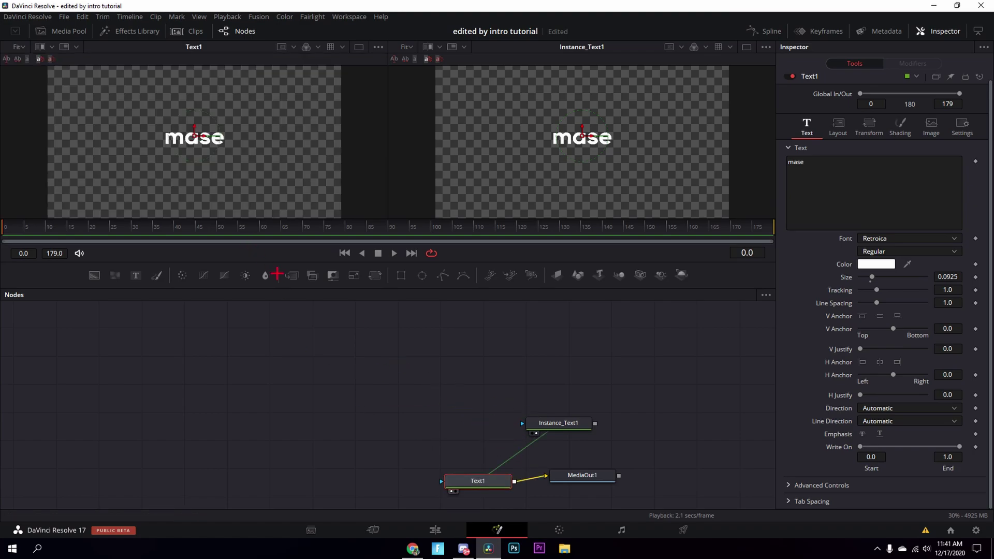
pyautogui.click(437, 423)
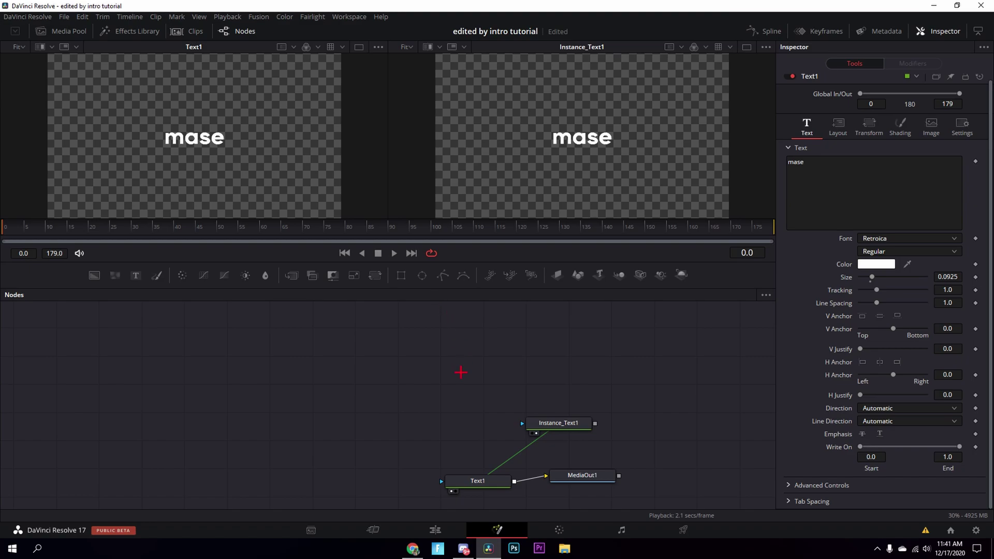
# - Move Instance_Text1 and MediaOut1 farther from Text1 and add a Mask Paint node
pyautogui.moveTo(551, 423); pyautogui.dragTo(626, 439)
pyautogui.moveTo(612, 474); pyautogui.dragTo(671, 482)
pyautogui.hotkey('shift', 'space')
pyautogui.write('back')
pyautogui.press('BackSpace')
pyautogui.press('BackSpace')
pyautogui.press('BackSpace')
pyautogui.press('BackSpace')
pyautogui.write('mask')
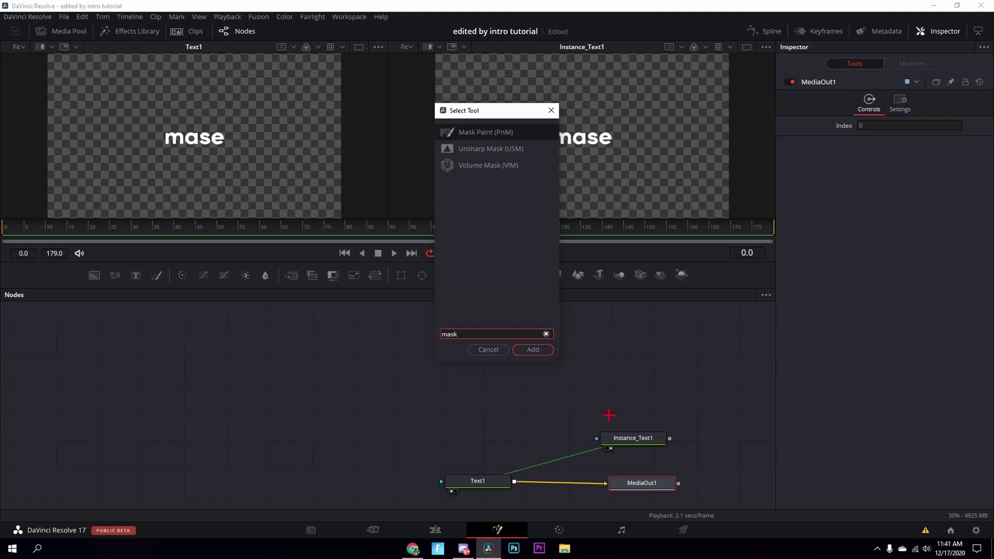
pyautogui.press('Return')
# - Place MaskPaint1 above Text1, connect it to Text1's mask input, and wire Text1 directly to MediaOut1
pyautogui.click(643, 471)
pyautogui.moveTo(645, 460); pyautogui.dragTo(466, 392)
pyautogui.moveTo(514, 481); pyautogui.dragTo(614, 490)
pyautogui.click(641, 484)
pyautogui.moveTo(477, 398); pyautogui.dragTo(493, 488)
pyautogui.moveTo(486, 432); pyautogui.dragTo(491, 447)
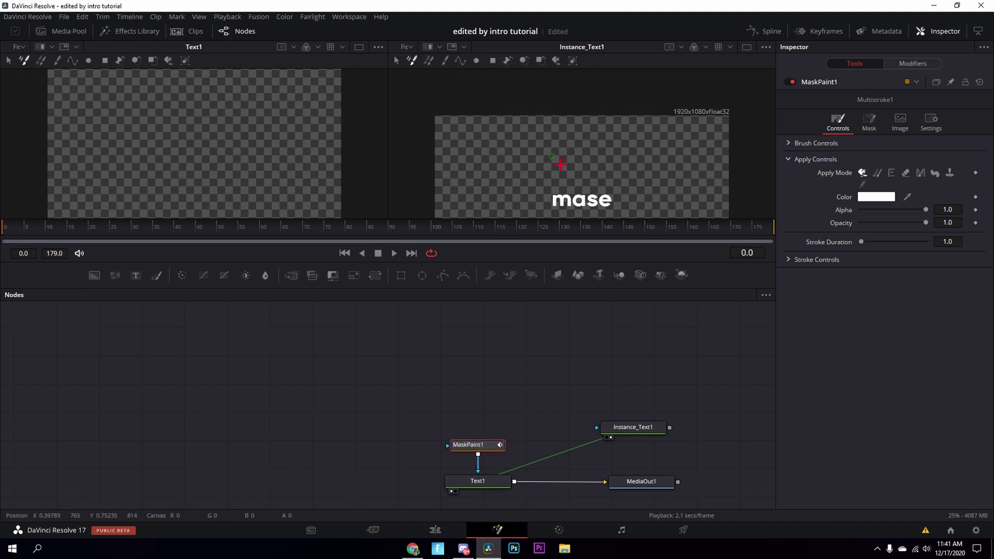
# - Trace the letter m of the instanced text with a polyline stroke on MaskPaint1 and set its brush softness to 0.001
pyautogui.scroll(5, 564, 163)
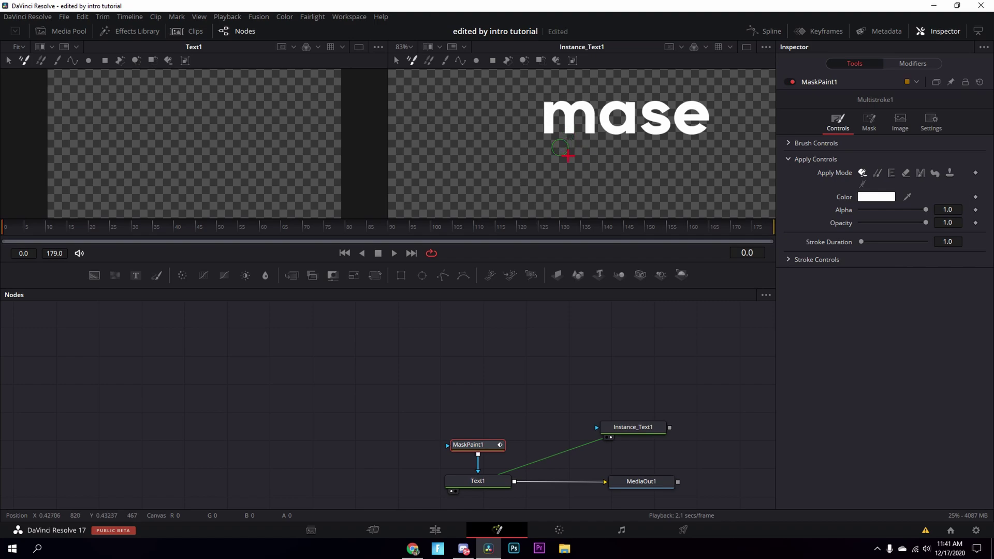
pyautogui.scroll(3, 567, 156)
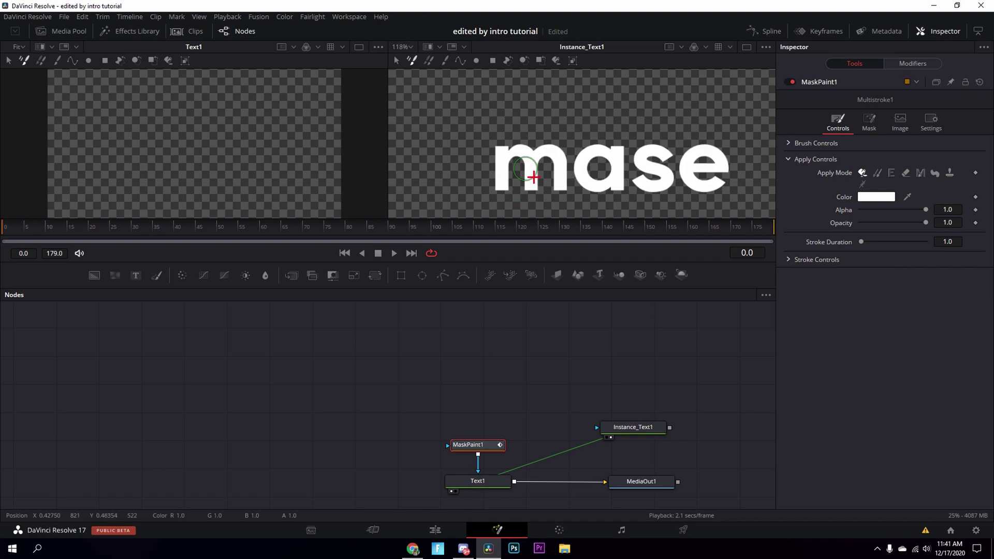
pyautogui.moveTo(518, 210); pyautogui.dragTo(517, 201)
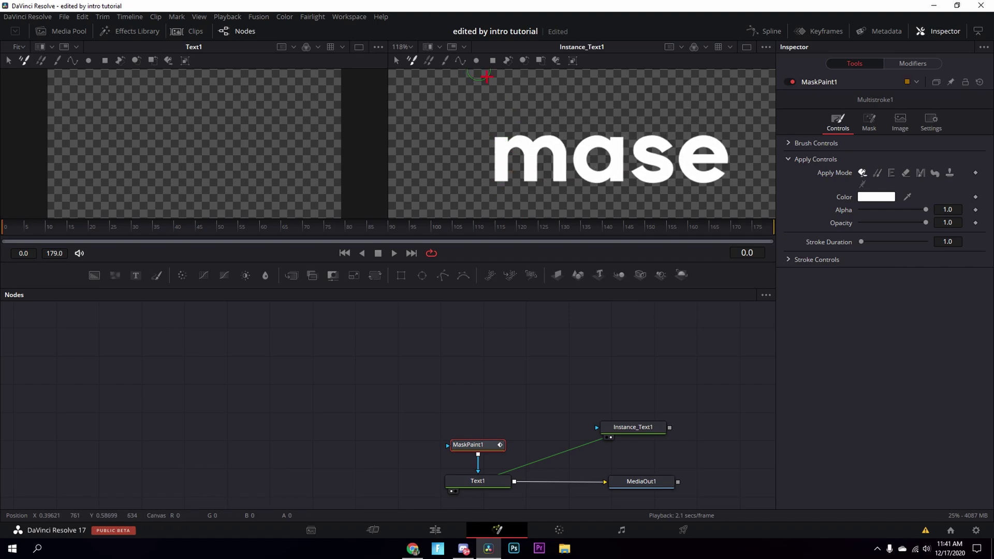
pyautogui.click(460, 61)
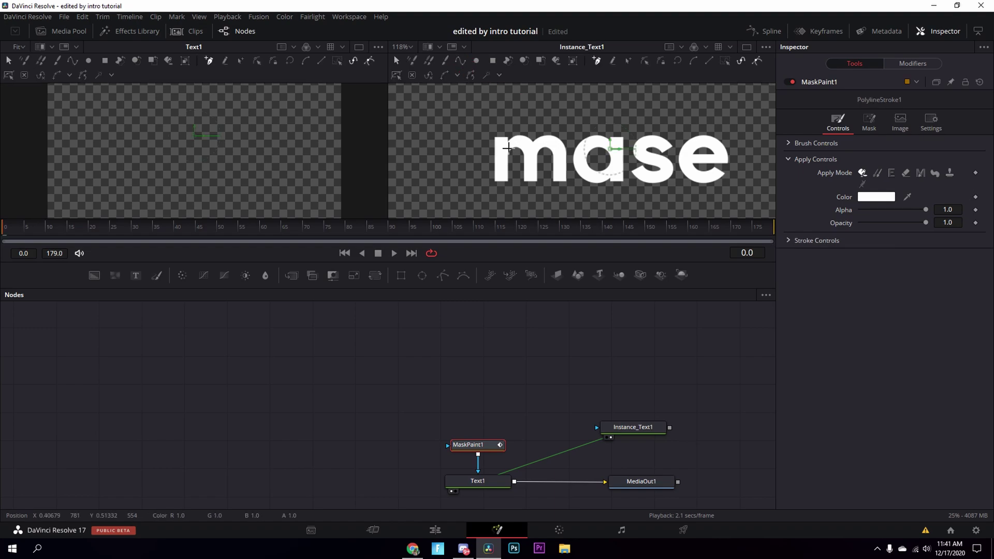
pyautogui.scroll(2, 510, 153)
pyautogui.click(501, 140)
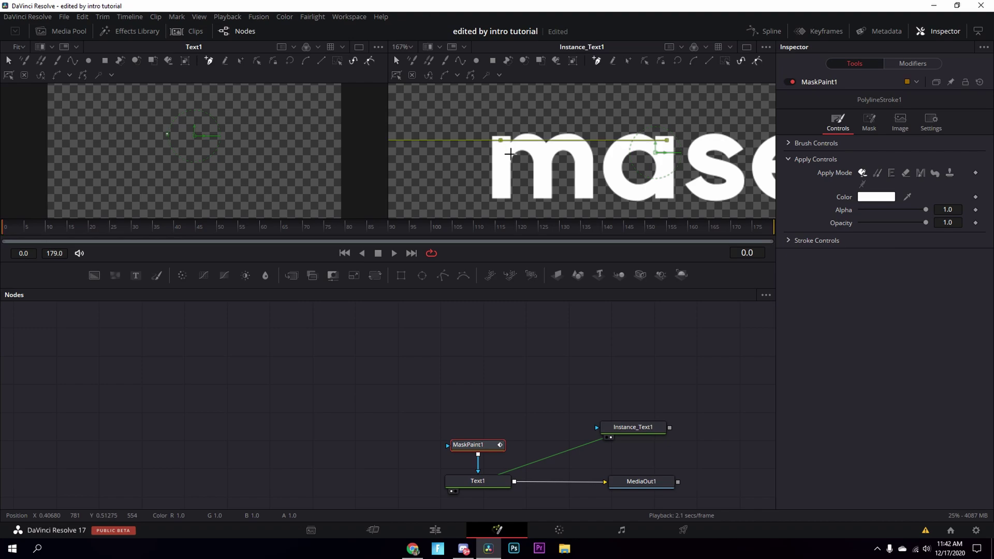
pyautogui.click(501, 192)
pyautogui.click(503, 152)
pyautogui.click(510, 148)
pyautogui.click(516, 146)
pyautogui.click(524, 144)
pyautogui.click(529, 145)
pyautogui.click(544, 164)
pyautogui.click(544, 173)
pyautogui.click(545, 182)
pyautogui.click(553, 147)
pyautogui.click(561, 143)
pyautogui.click(568, 141)
pyautogui.click(581, 158)
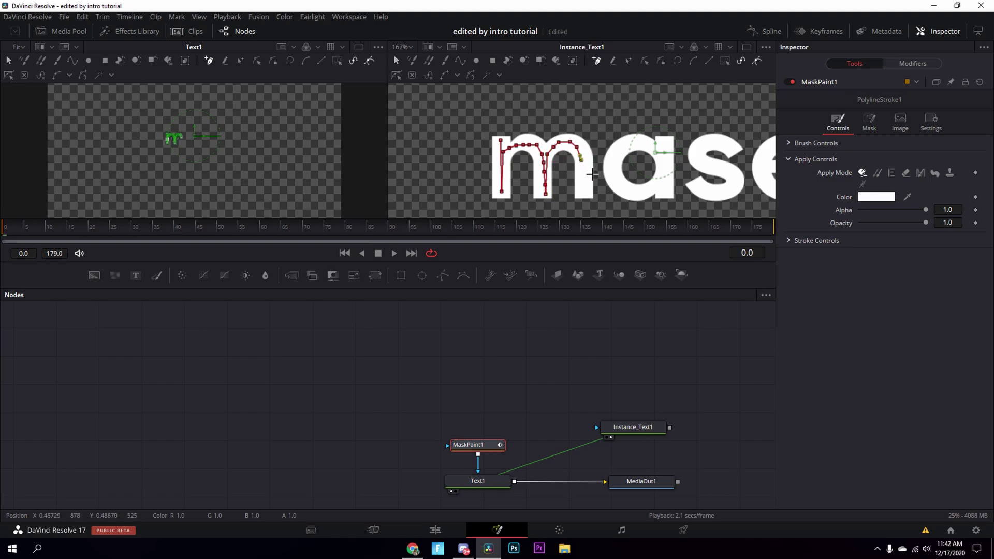
pyautogui.click(579, 149)
pyautogui.moveTo(581, 151); pyautogui.dragTo(504, 146)
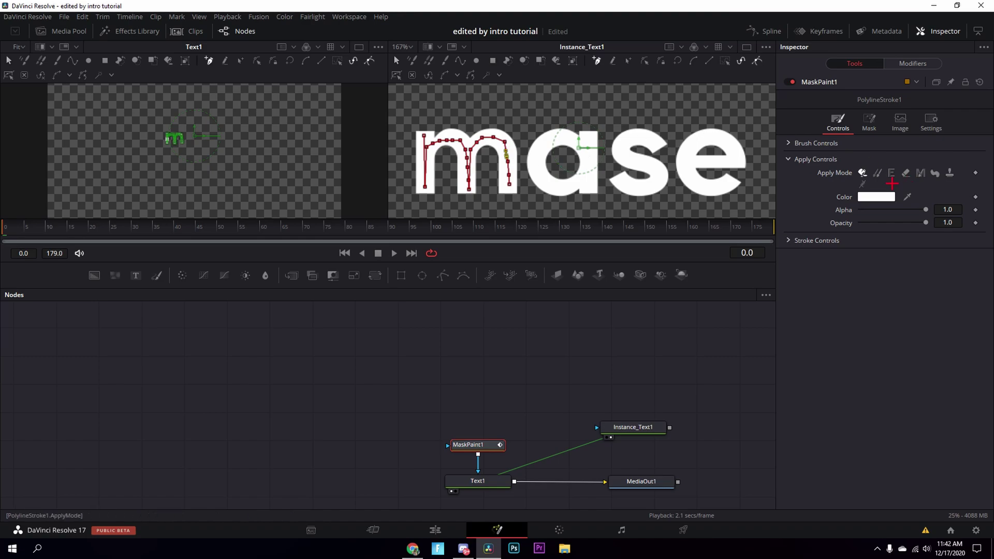
pyautogui.click(808, 146)
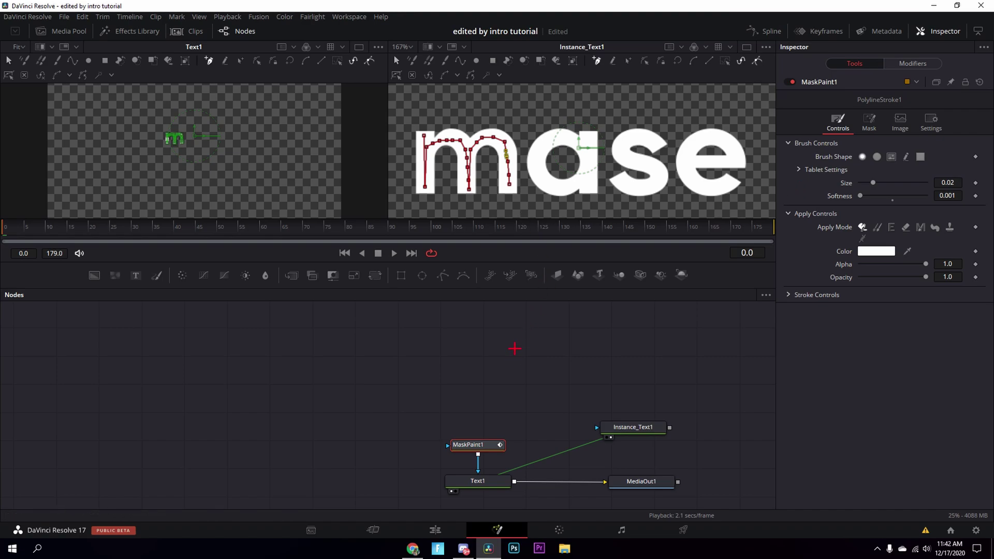
# - Add a second Mask Paint node and connect it into the input of MaskPaint1
pyautogui.click(513, 355)
pyautogui.hotkey('shift', 'space')
pyautogui.click(532, 351)
pyautogui.moveTo(502, 351); pyautogui.dragTo(495, 425)
pyautogui.click(550, 414)
pyautogui.click(483, 423)
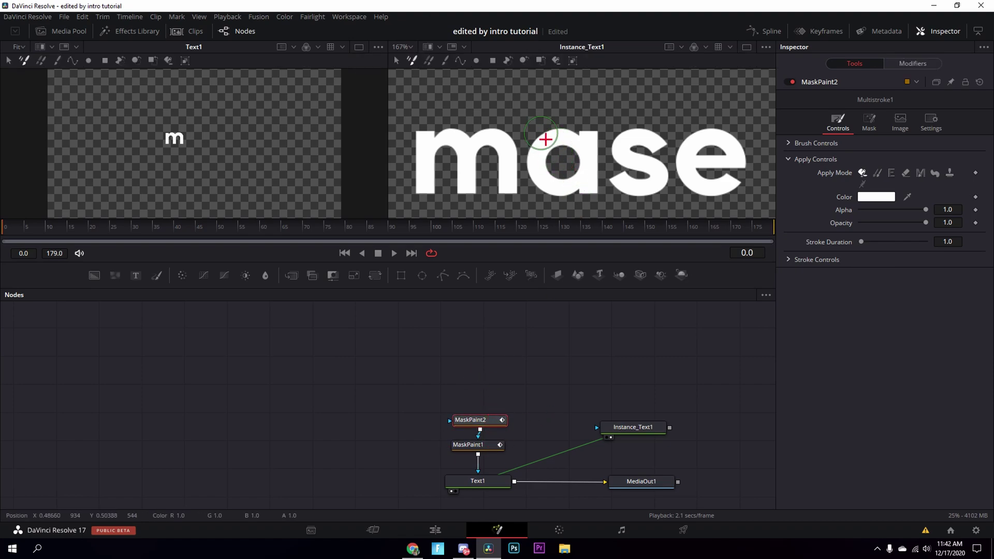
# - Trace the stem and bowl of the letter a with a polyline stroke on MaskPaint2
pyautogui.click(459, 61)
pyautogui.click(579, 147)
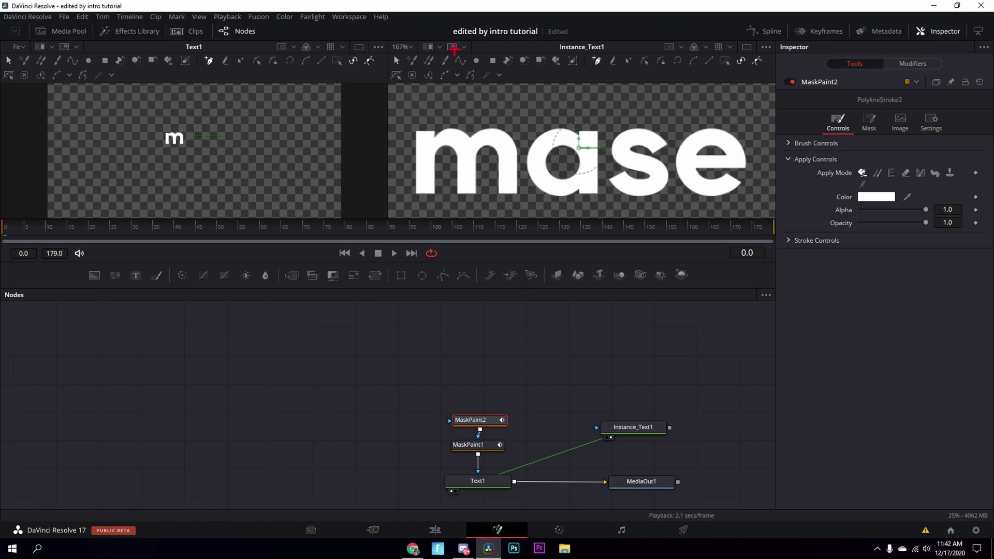
pyautogui.click(462, 65)
pyautogui.click(589, 138)
pyautogui.click(591, 186)
pyautogui.click(585, 143)
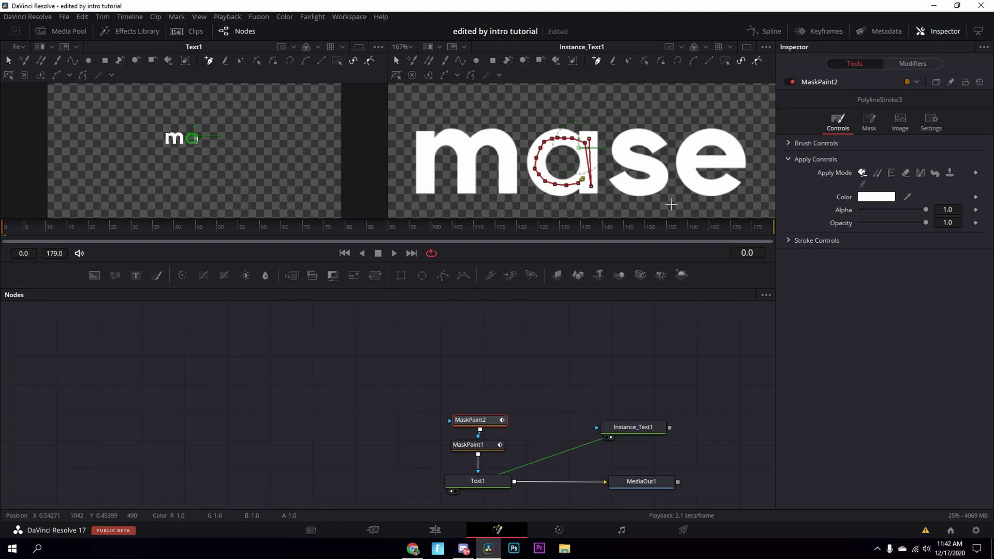
# - Set the brush softness of MaskPaint2's polyline stroke to 0.001
pyautogui.click(521, 369)
pyautogui.click(470, 420)
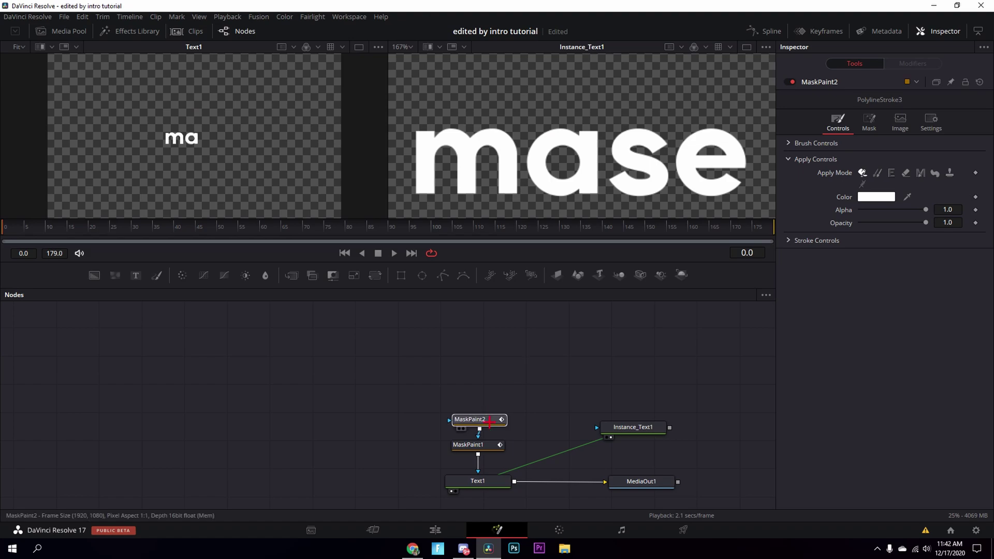
pyautogui.click(792, 143)
pyautogui.moveTo(893, 196); pyautogui.dragTo(860, 196)
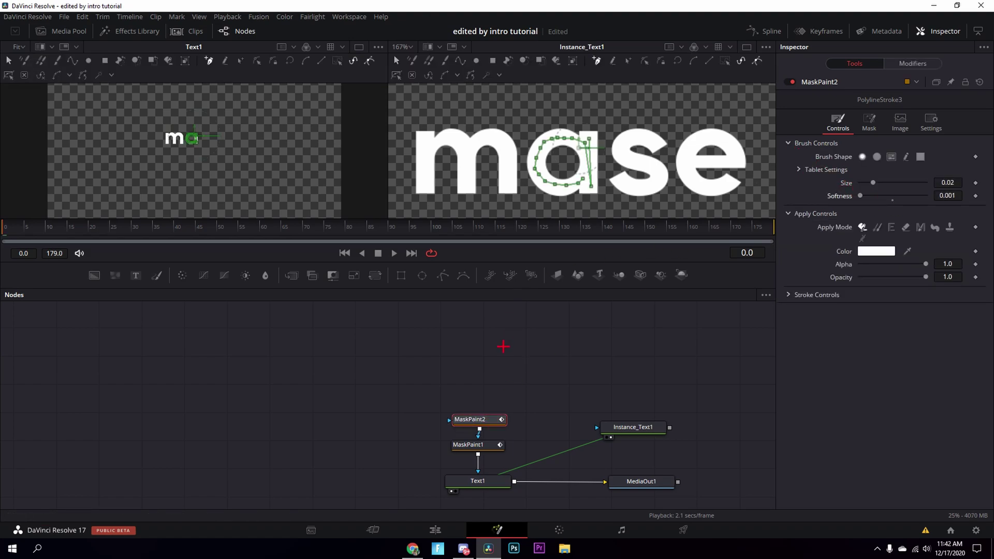
# - Add a third Mask Paint node above MaskPaint2 and connect it into MaskPaint2's input
pyautogui.click(504, 351)
pyautogui.hotkey('shift', 'space')
pyautogui.write('mask')
pyautogui.press('Return')
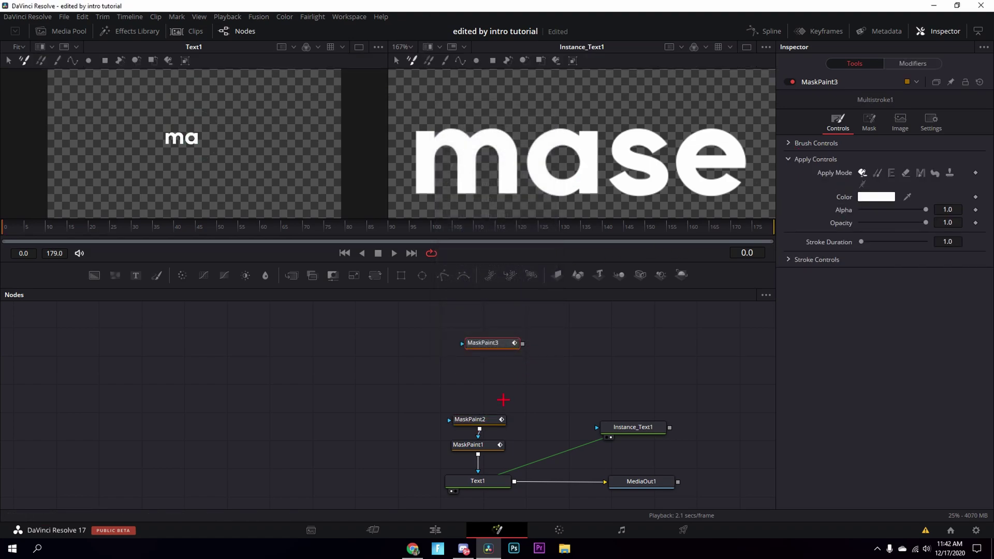
pyautogui.moveTo(492, 353); pyautogui.dragTo(476, 395)
# - Trace the letter s with a polyline stroke on MaskPaint3 and set its brush softness to 0.001
pyautogui.hscroll(3, 623, 184)
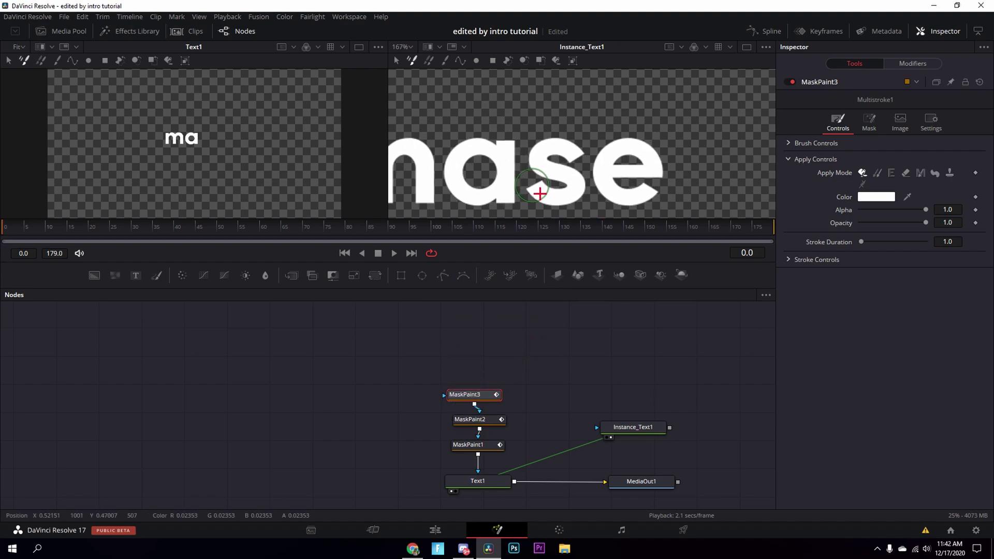
pyautogui.click(460, 60)
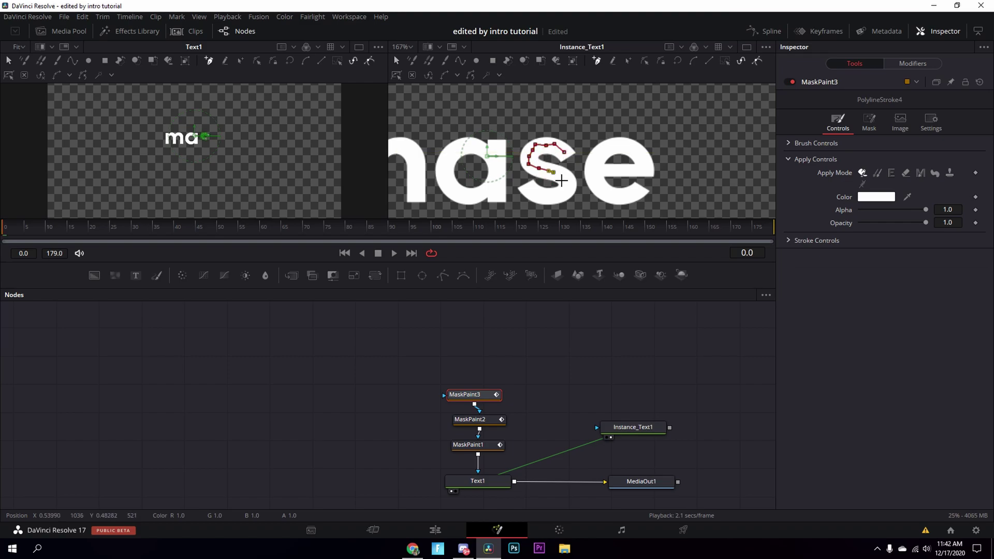
pyautogui.click(544, 194)
pyautogui.click(530, 189)
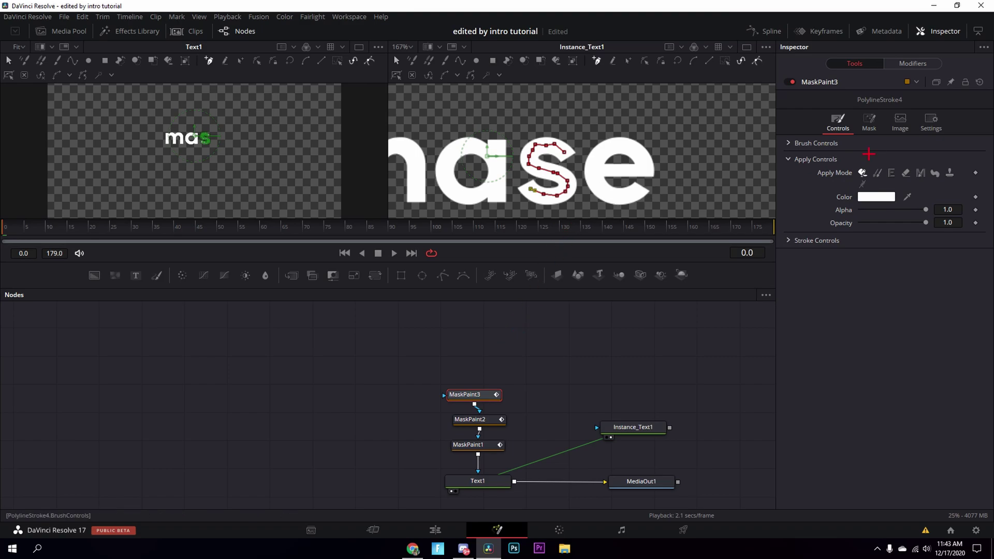
pyautogui.click(793, 153)
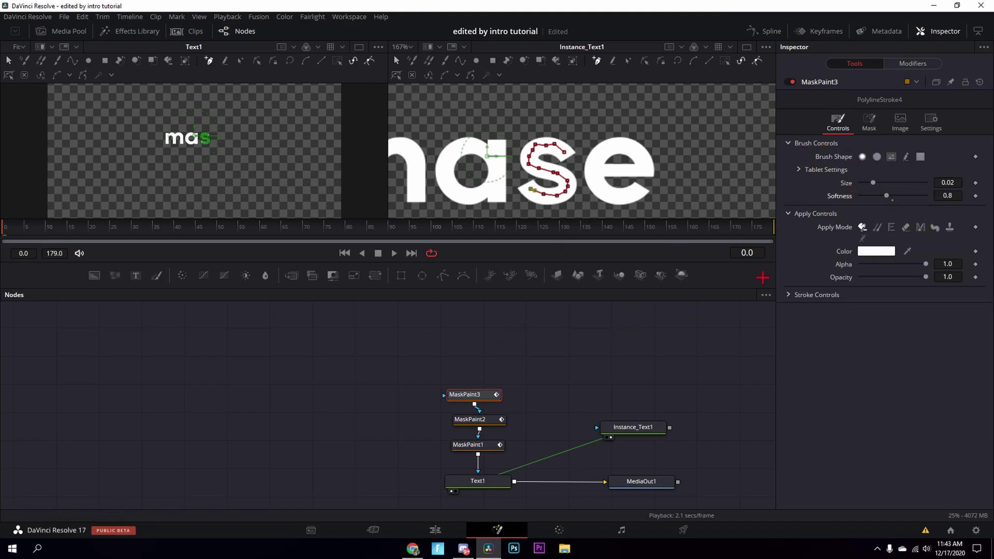
# - Add a fourth Mask Paint node above MaskPaint3 and connect it into MaskPaint3's input
pyautogui.click(575, 355)
pyautogui.hotkey('shift', 'space')
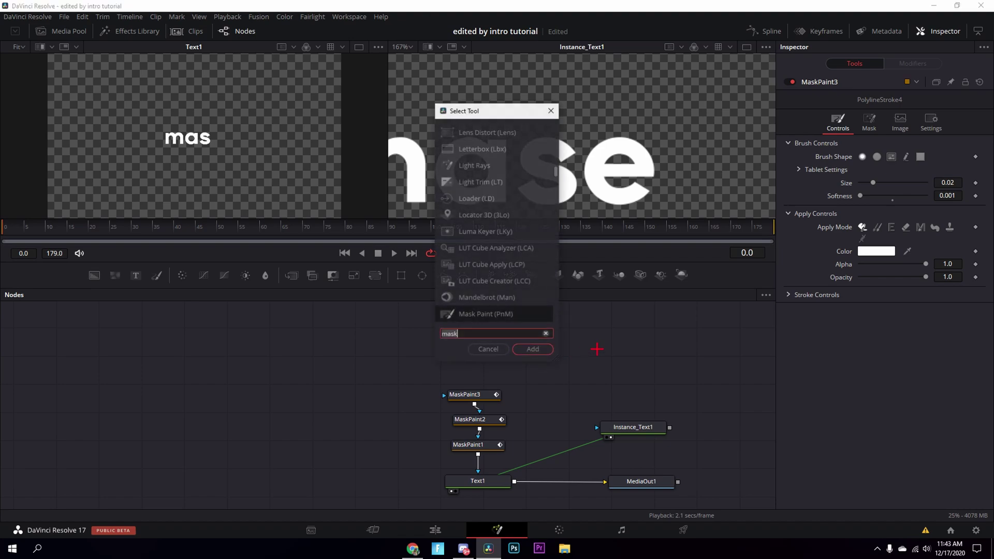
pyautogui.click(532, 349)
pyautogui.moveTo(571, 351); pyautogui.dragTo(476, 402)
pyautogui.moveTo(466, 356); pyautogui.dragTo(469, 368)
# - Trace the letter e with a polyline stroke on MaskPaint4, set its brush softness to 0.001, and deselect the node
pyautogui.click(460, 61)
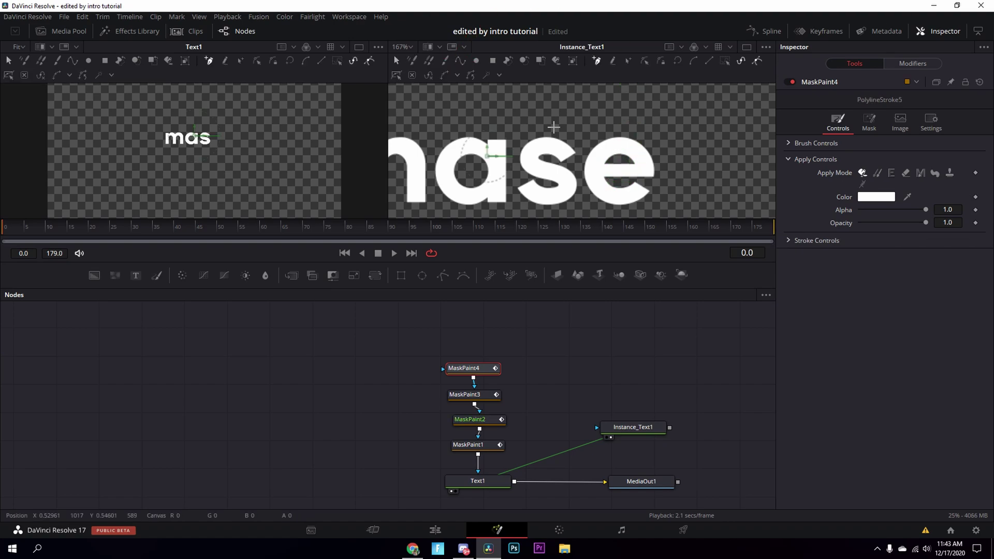
pyautogui.click(609, 169)
pyautogui.click(644, 169)
pyautogui.click(599, 147)
pyautogui.click(595, 170)
pyautogui.click(604, 191)
pyautogui.click(617, 195)
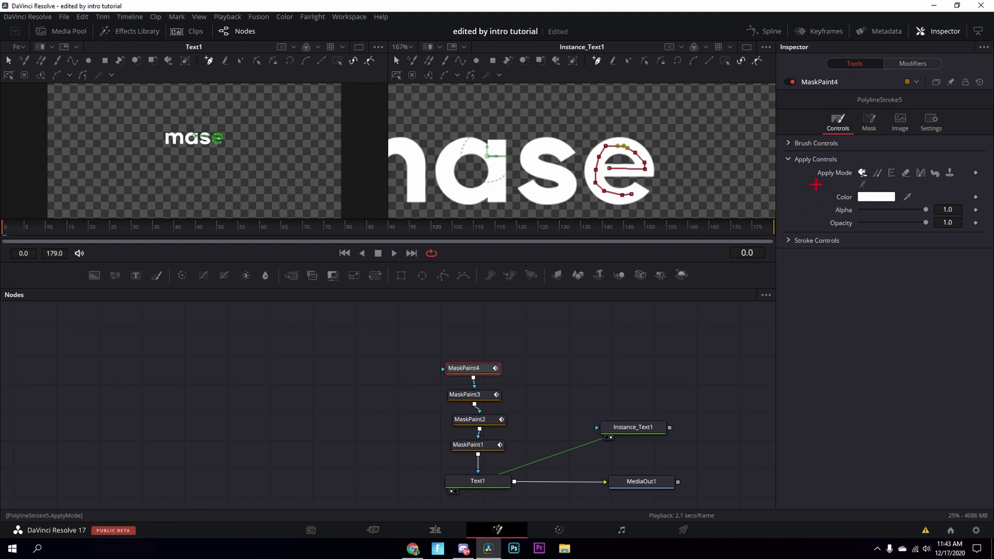
pyautogui.click(801, 151)
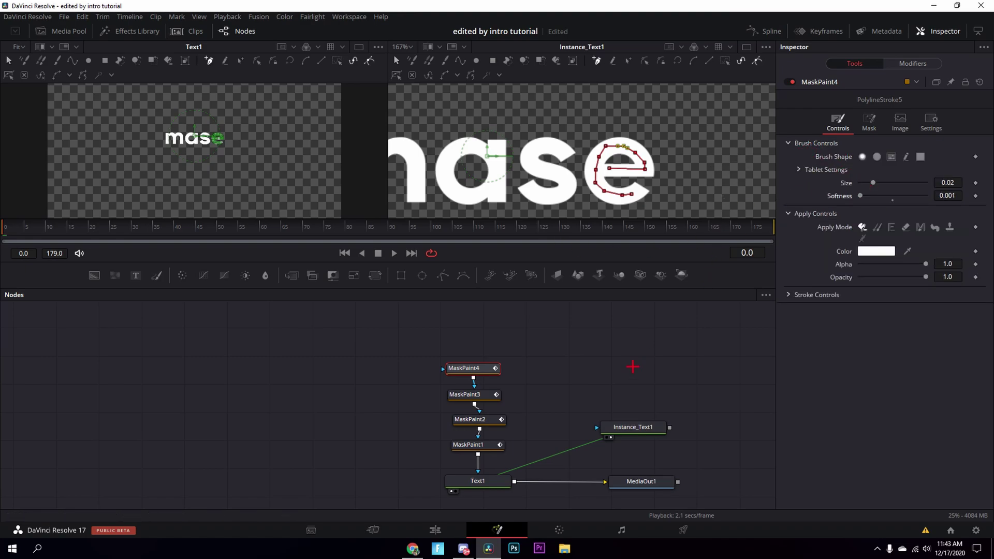
pyautogui.click(596, 379)
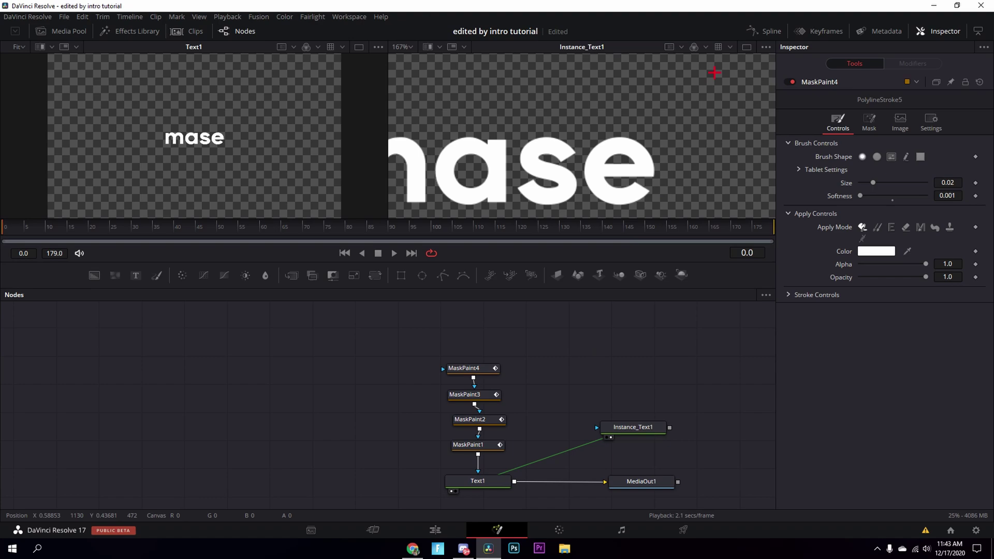
pyautogui.click(765, 32)
pyautogui.scroll(3, 559, 383)
pyautogui.rightClick(757, 334)
pyautogui.click(689, 404)
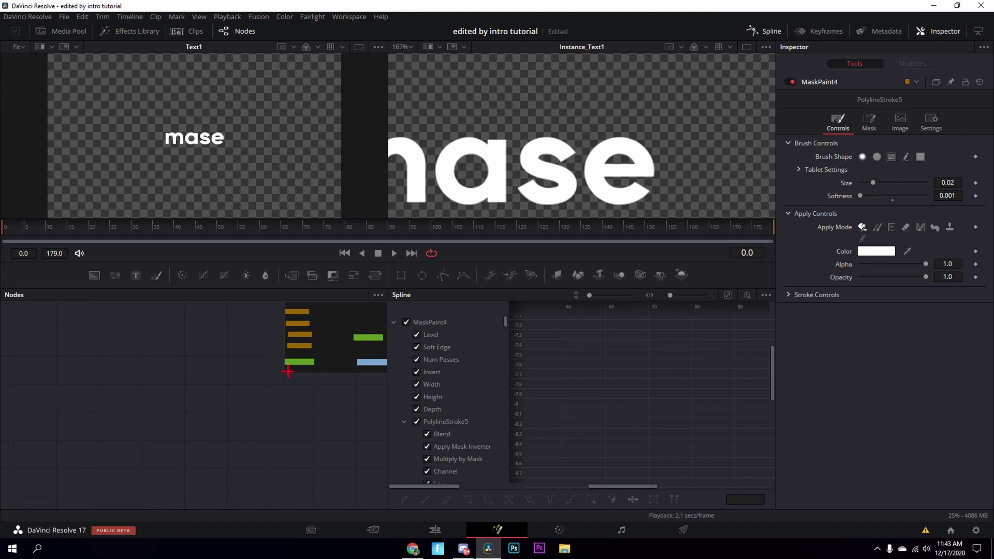
pyautogui.click(331, 345)
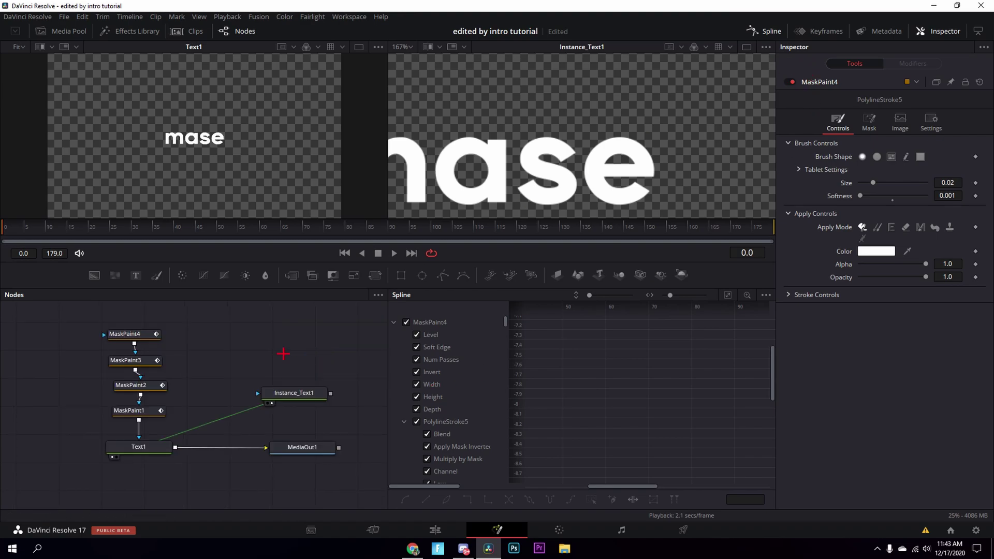
pyautogui.click(138, 340)
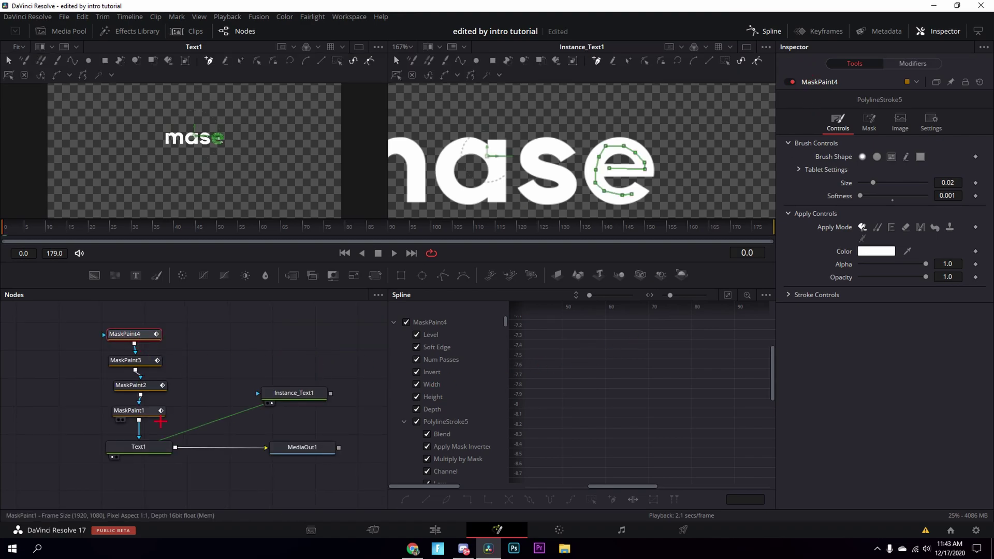
pyautogui.click(150, 449)
pyautogui.click(766, 295)
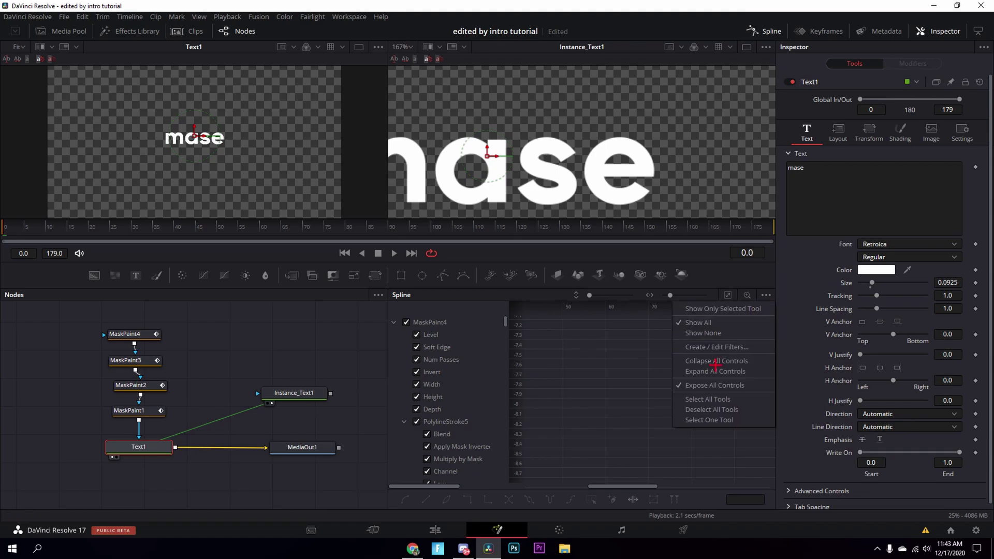
pyautogui.click(708, 401)
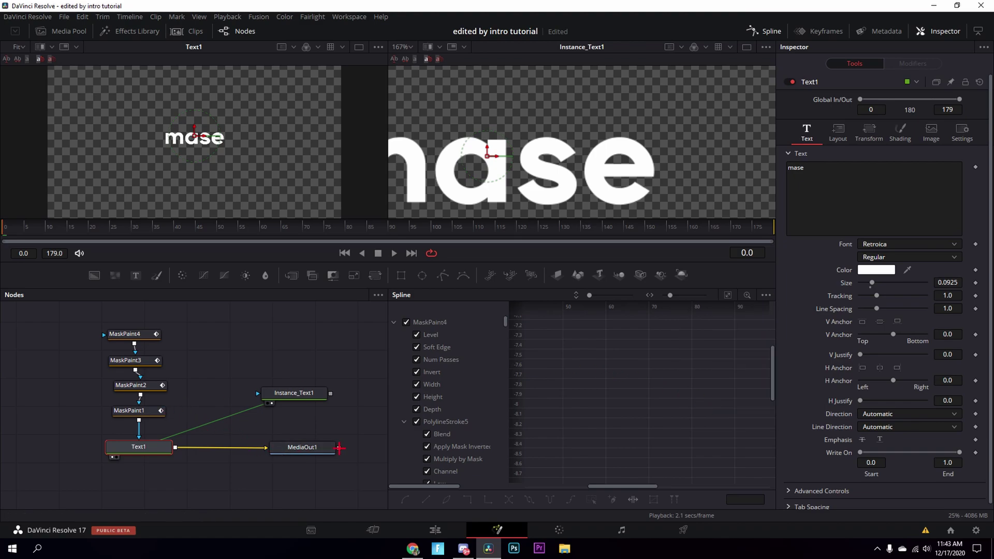
pyautogui.moveTo(119, 474); pyautogui.dragTo(354, 321)
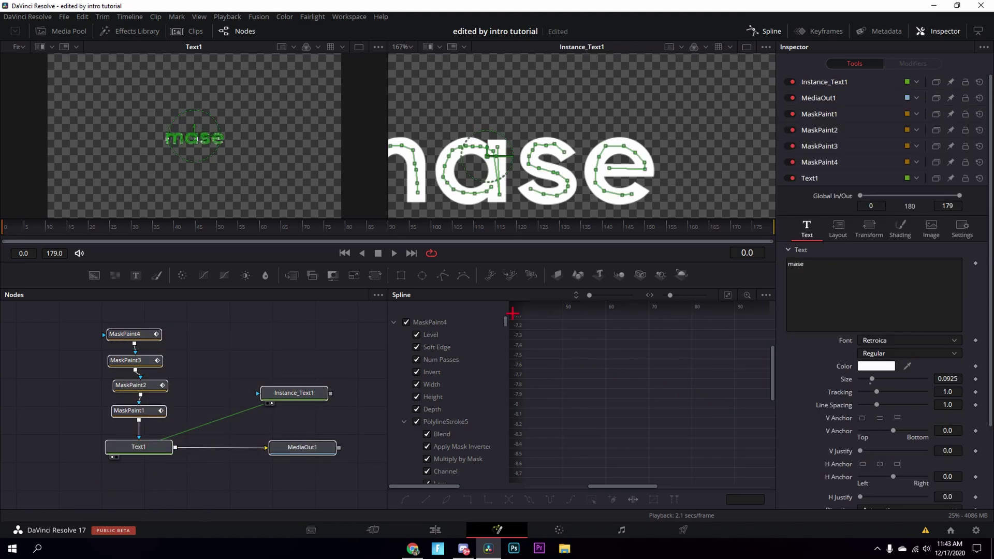
pyautogui.click(766, 295)
pyautogui.click(732, 382)
pyautogui.scroll(-3, 611, 368)
pyautogui.click(771, 31)
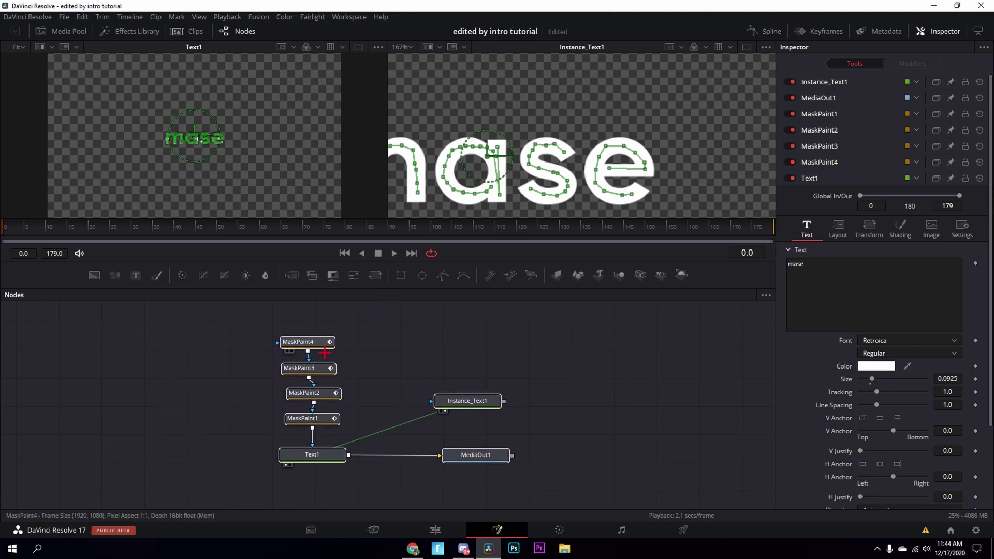
pyautogui.click(322, 342)
pyautogui.click(374, 363)
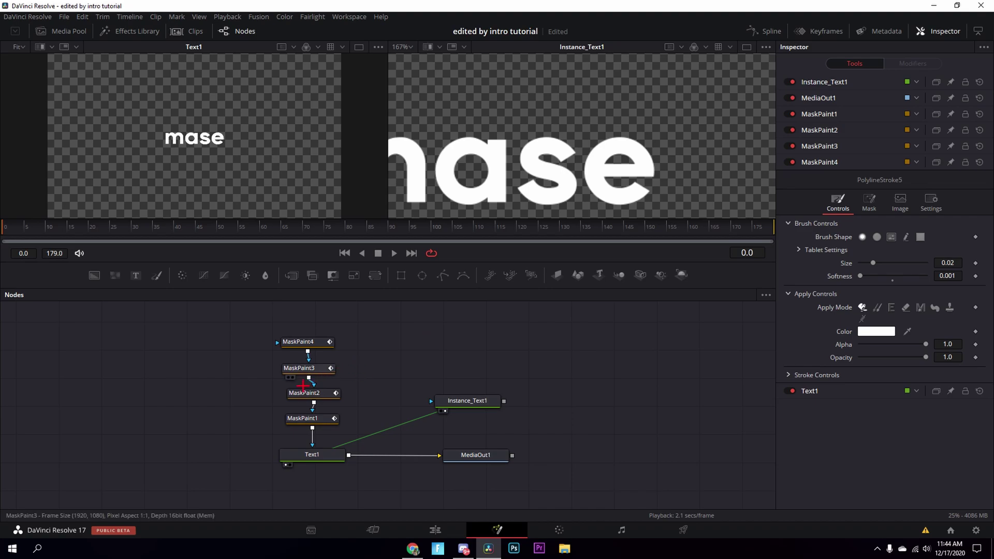
# - Keyframe the Write On range of the MaskPaint1 and MaskPaint2 strokes at frame 42
pyautogui.scroll(-3, 502, 164)
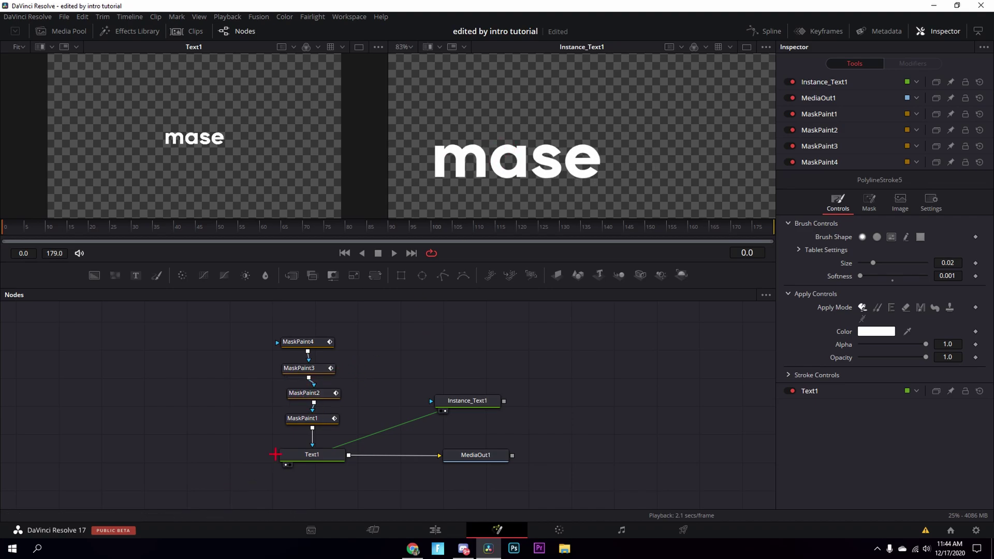
pyautogui.click(310, 419)
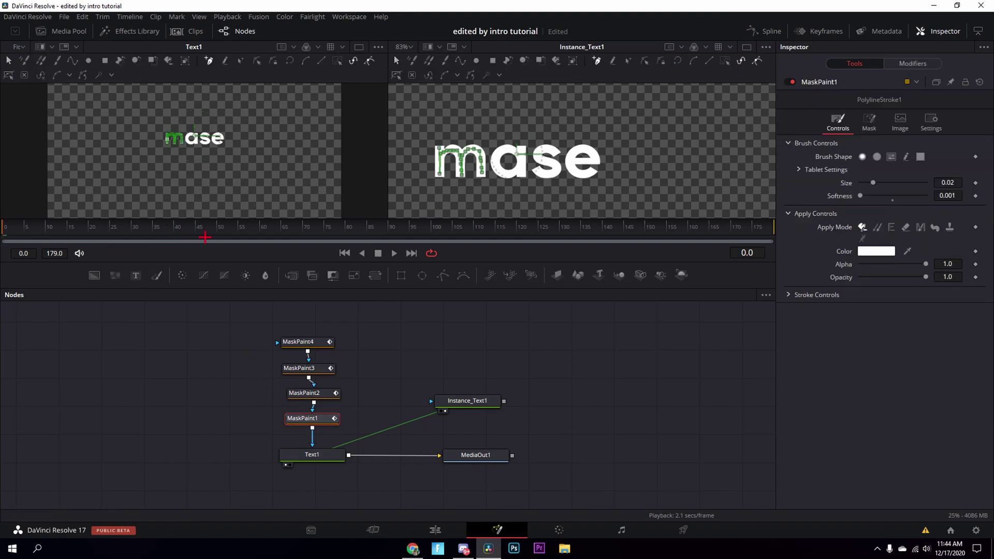
pyautogui.press('Right')
pyautogui.press('Right')
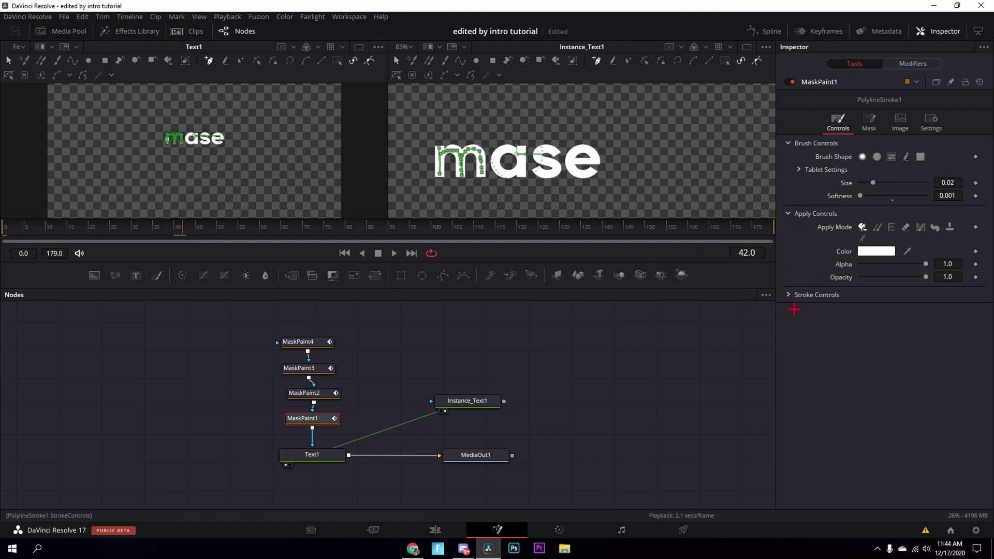
pyautogui.click(798, 299)
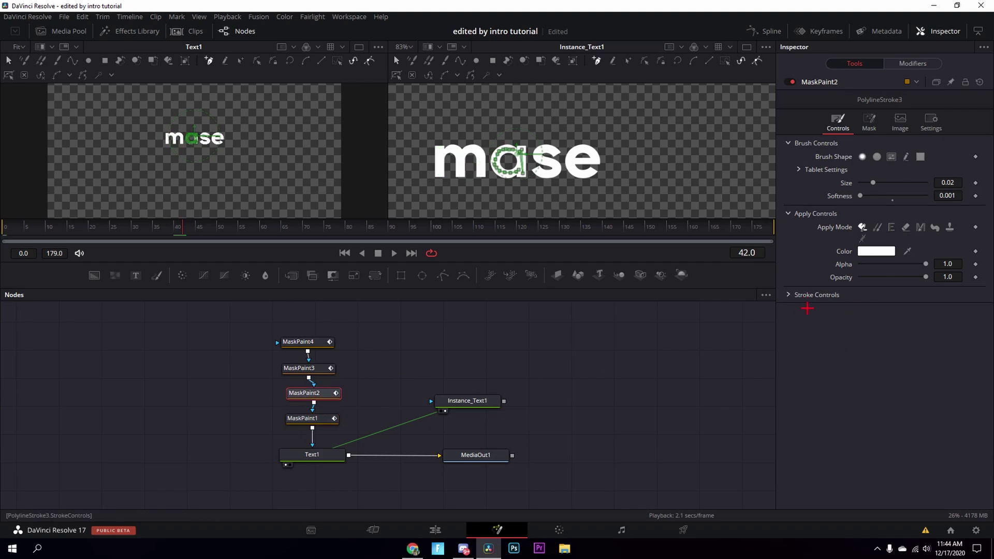
pyautogui.click(802, 296)
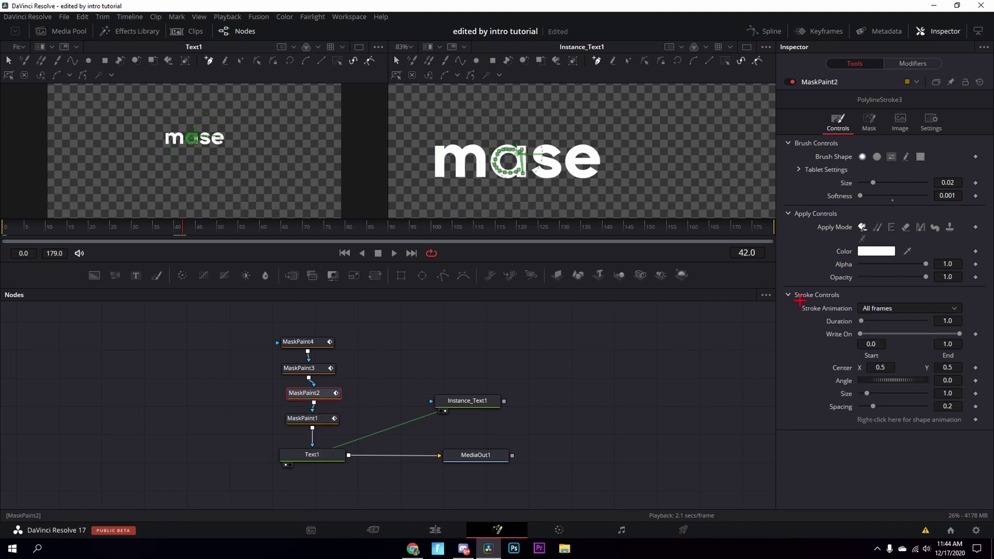
pyautogui.click(975, 334)
# - Keyframe the Write On range of the MaskPaint3 and MaskPaint4 strokes at frame 42
pyautogui.click(297, 371)
pyautogui.click(797, 297)
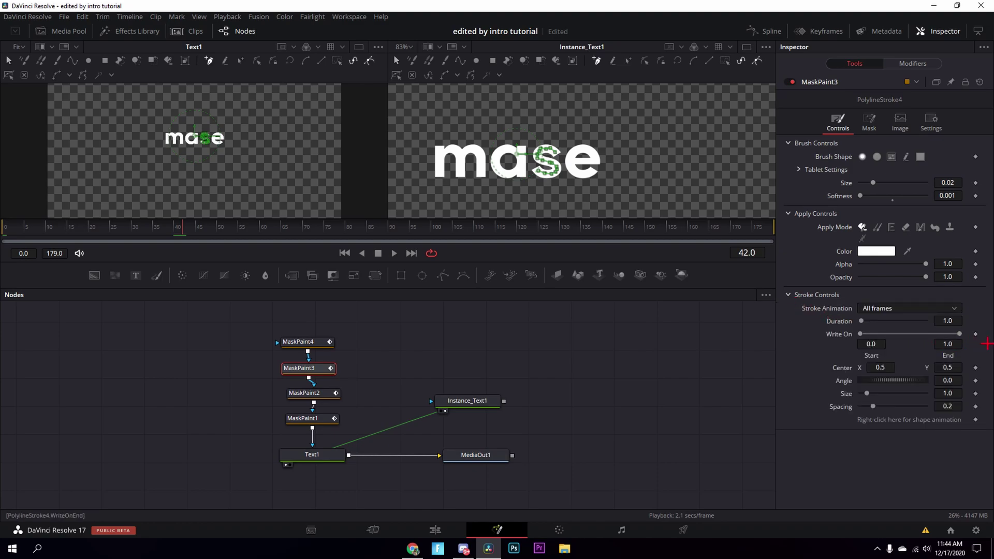
pyautogui.click(308, 342)
pyautogui.click(788, 295)
pyautogui.click(975, 334)
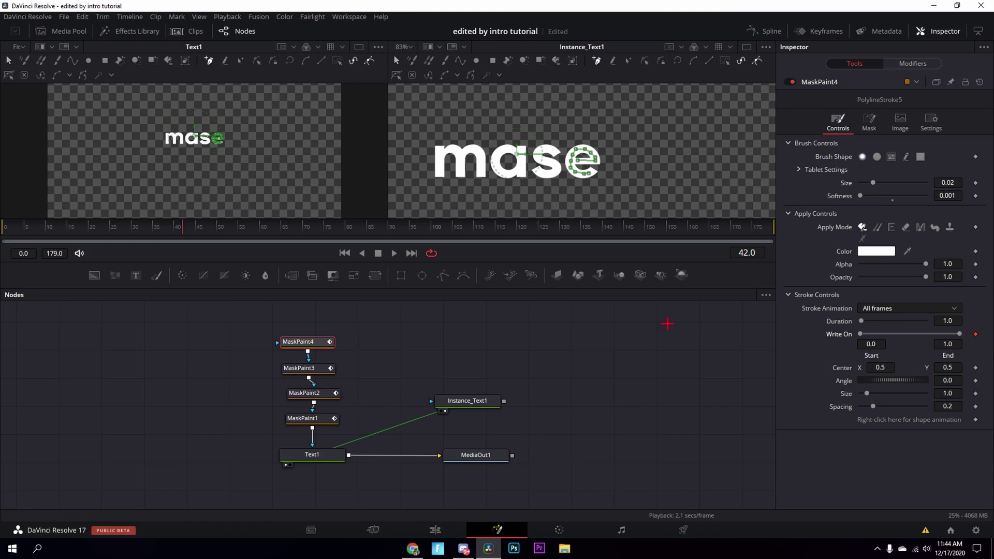
# - At frame 0, set the Write On End to 0.0 on the strokes of all four Mask Paint nodes
pyautogui.press('Home')
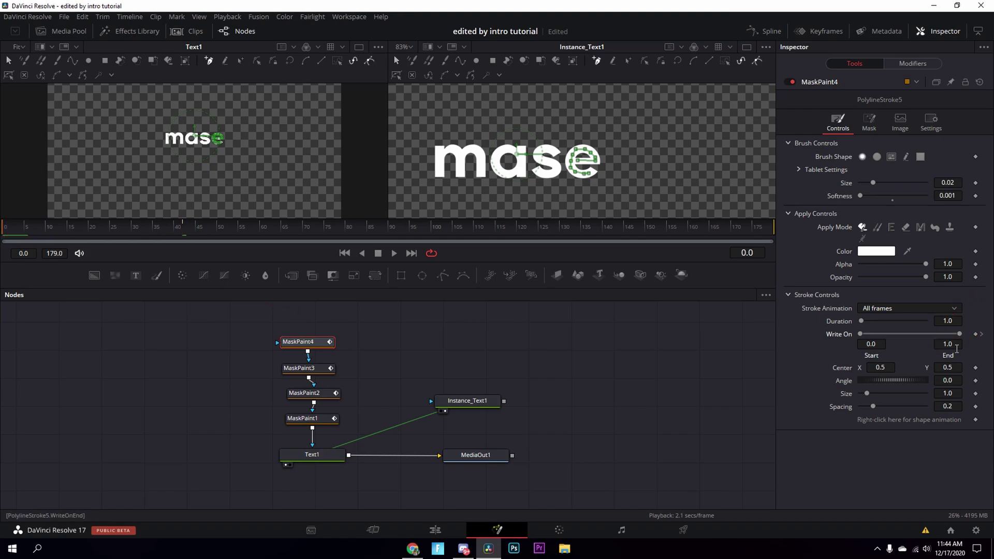
pyautogui.moveTo(968, 340); pyautogui.dragTo(857, 340)
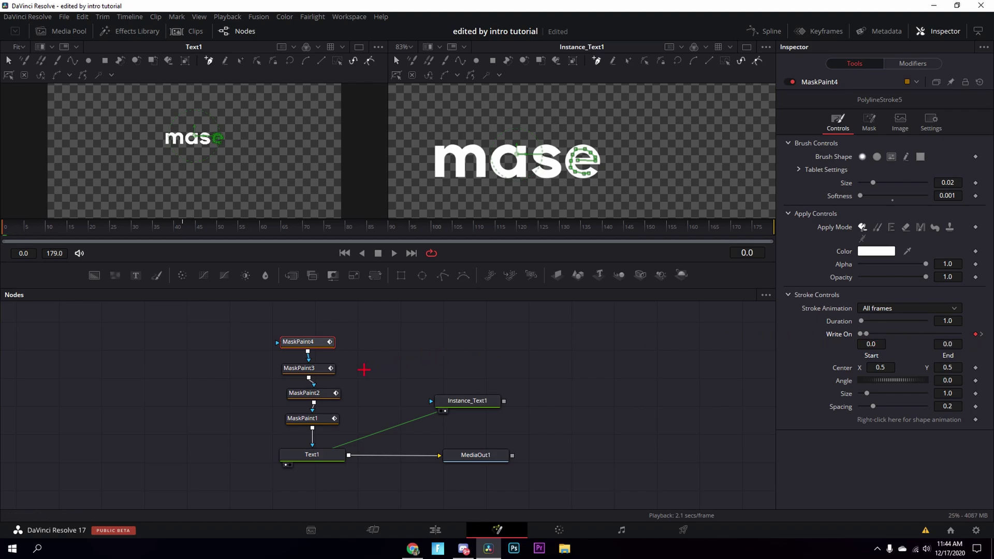
pyautogui.click(309, 368)
pyautogui.moveTo(967, 340); pyautogui.dragTo(753, 346)
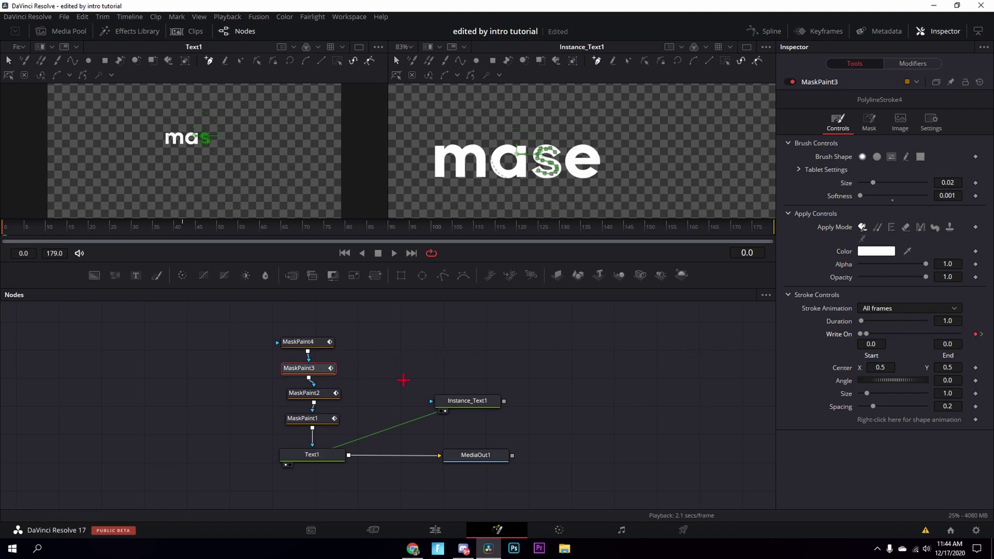
pyautogui.click(305, 393)
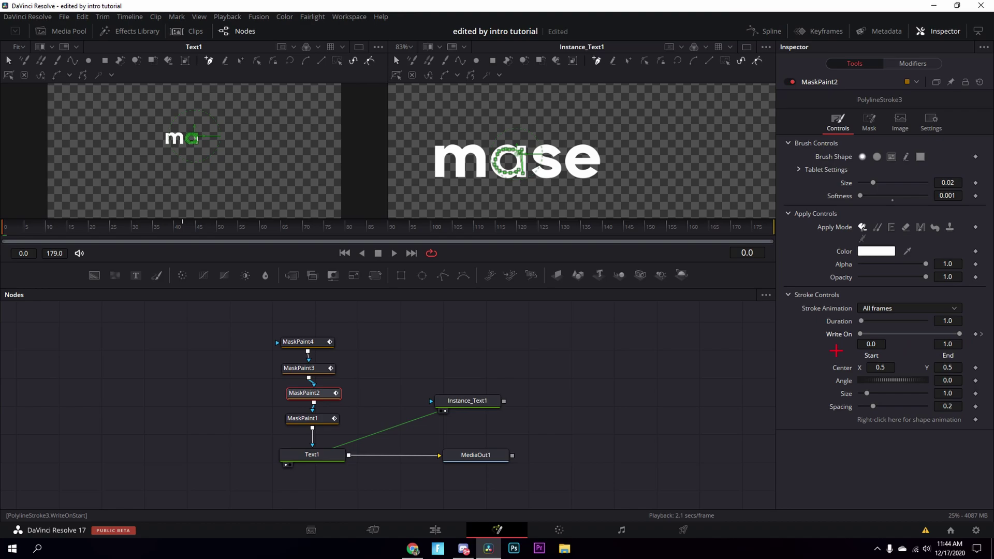
pyautogui.moveTo(964, 339); pyautogui.dragTo(859, 341)
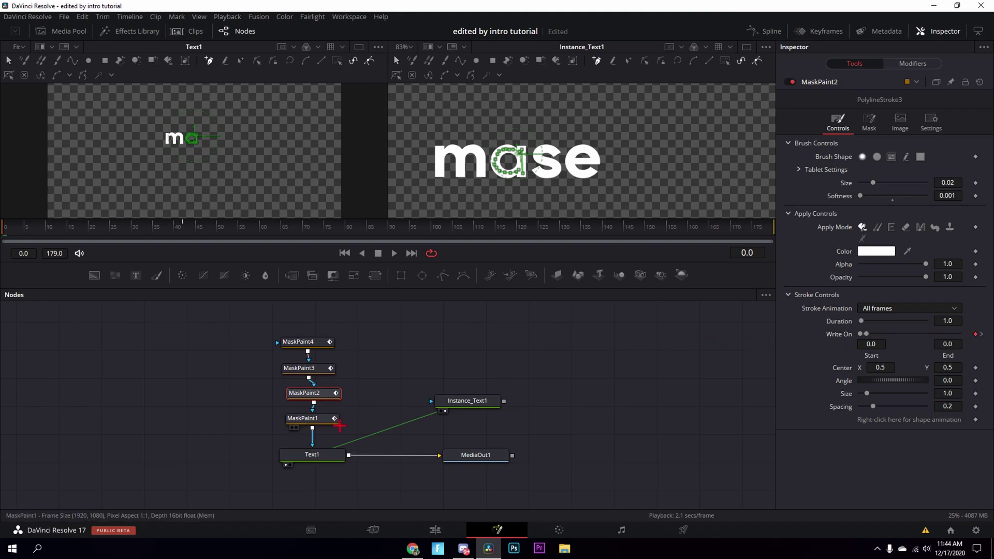
pyautogui.click(333, 420)
pyautogui.moveTo(968, 342); pyautogui.dragTo(794, 340)
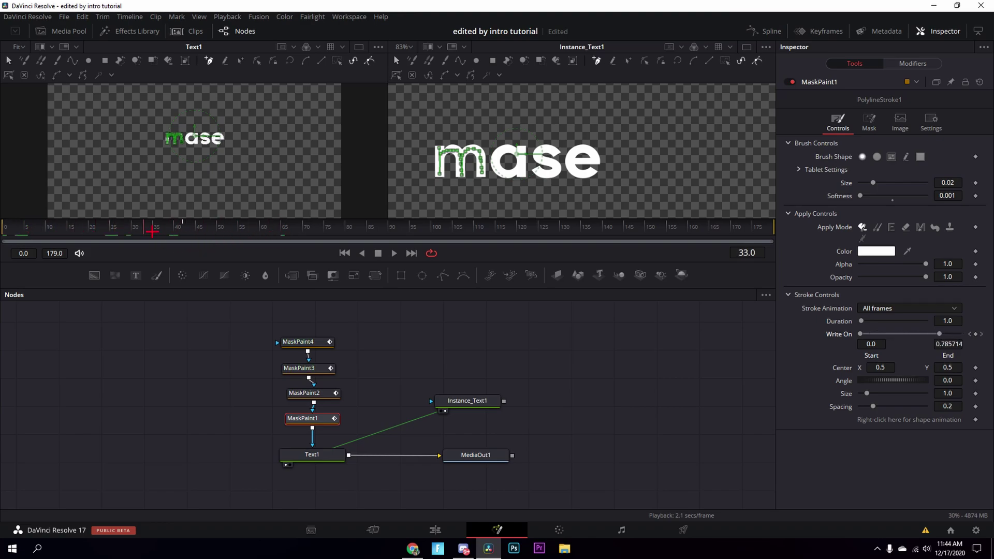
pyautogui.click(183, 343)
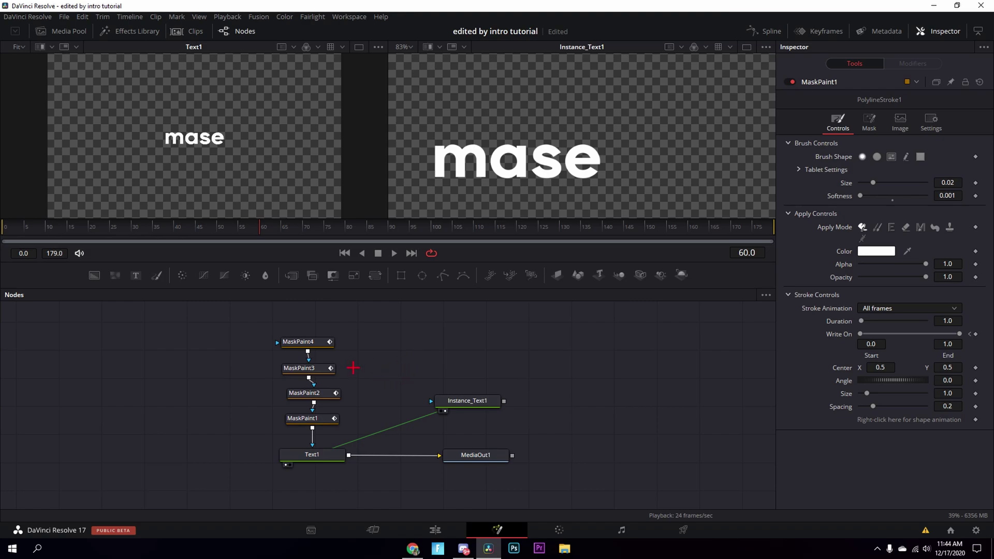
# - Delete the Instance_Text1 node and spread out the mask, Text1 and MediaOut1 nodes to make room between them
pyautogui.moveTo(442, 404); pyautogui.dragTo(449, 409)
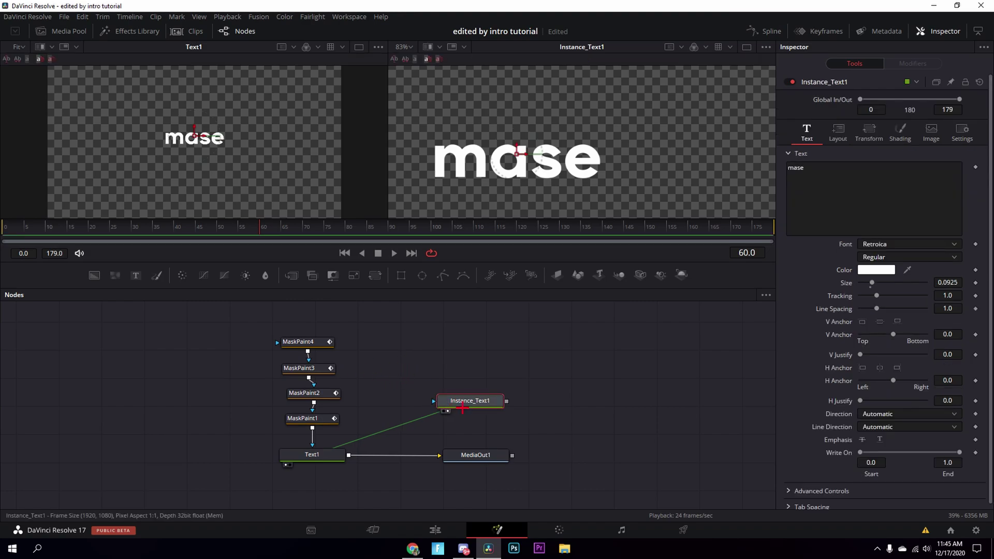
pyautogui.press('Delete')
pyautogui.moveTo(362, 418); pyautogui.dragTo(296, 339)
pyautogui.moveTo(303, 343); pyautogui.dragTo(307, 310)
pyautogui.click(430, 361)
pyautogui.moveTo(328, 456); pyautogui.dragTo(331, 419)
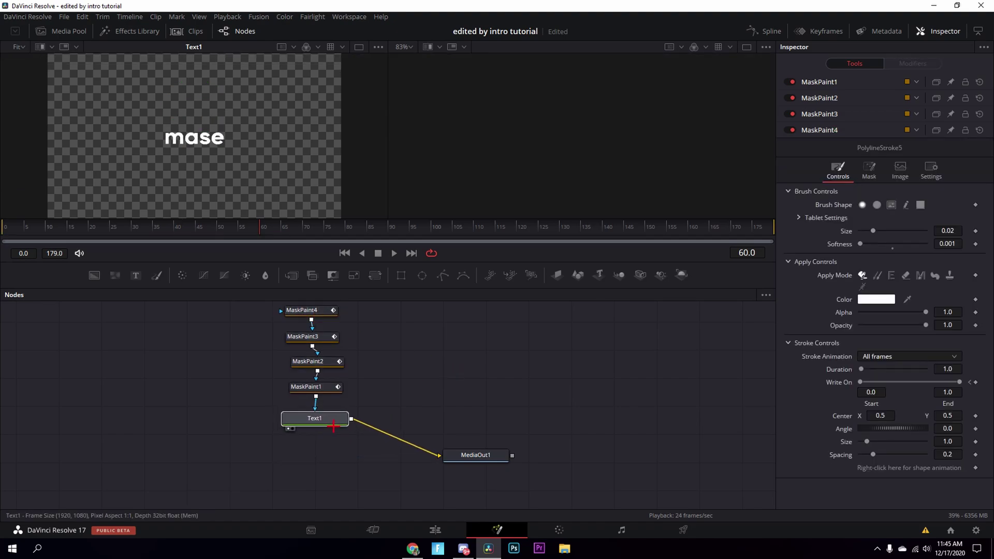
pyautogui.moveTo(488, 458); pyautogui.dragTo(719, 477)
# - Add a Background node and merge Text1 over it, feeding the merge into MediaOut1
pyautogui.hotkey('shift', 'space')
pyautogui.write('mask')
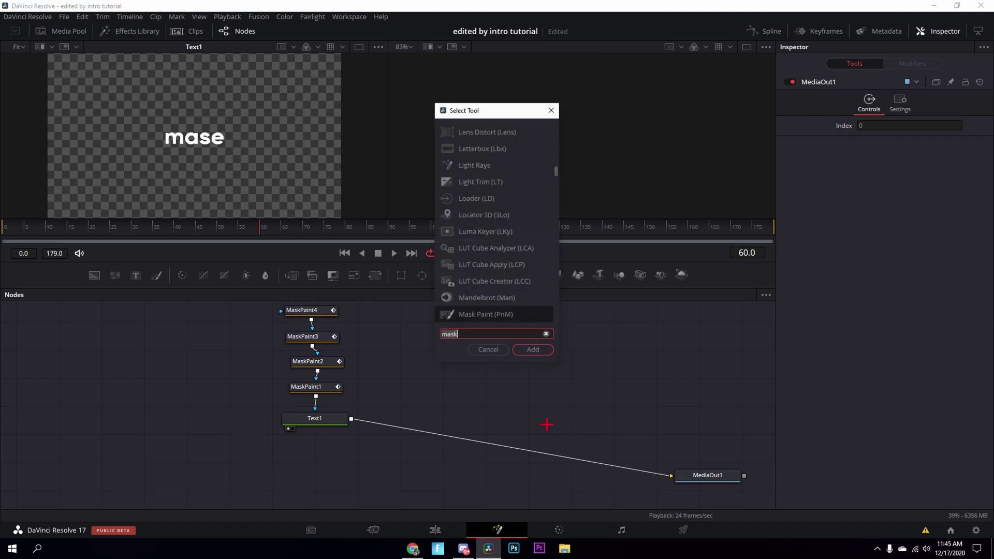
pyautogui.write('back')
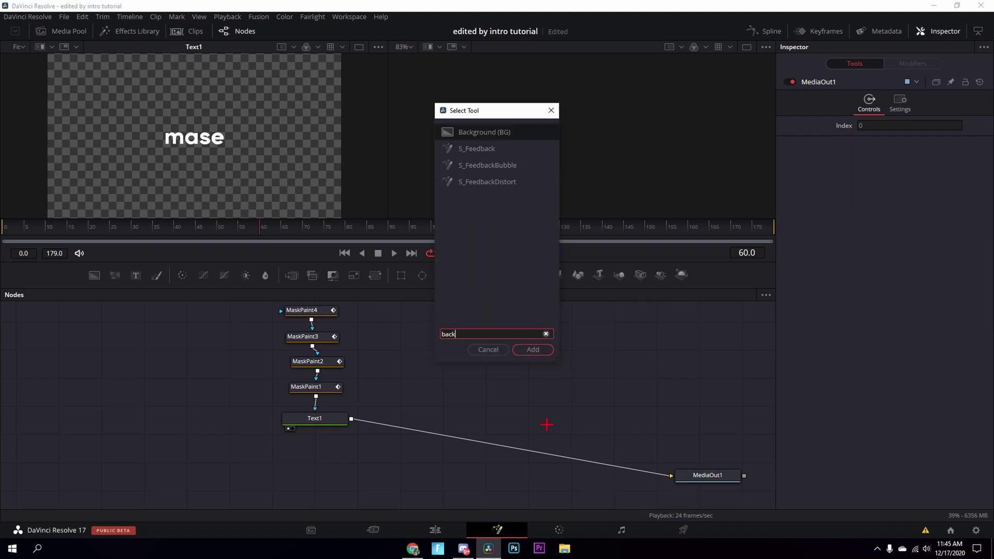
pyautogui.press('Return')
pyautogui.moveTo(654, 434); pyautogui.dragTo(355, 478)
pyautogui.moveTo(399, 420); pyautogui.dragTo(314, 412)
pyautogui.moveTo(171, 422); pyautogui.dragTo(165, 487)
pyautogui.moveTo(349, 484); pyautogui.dragTo(321, 483)
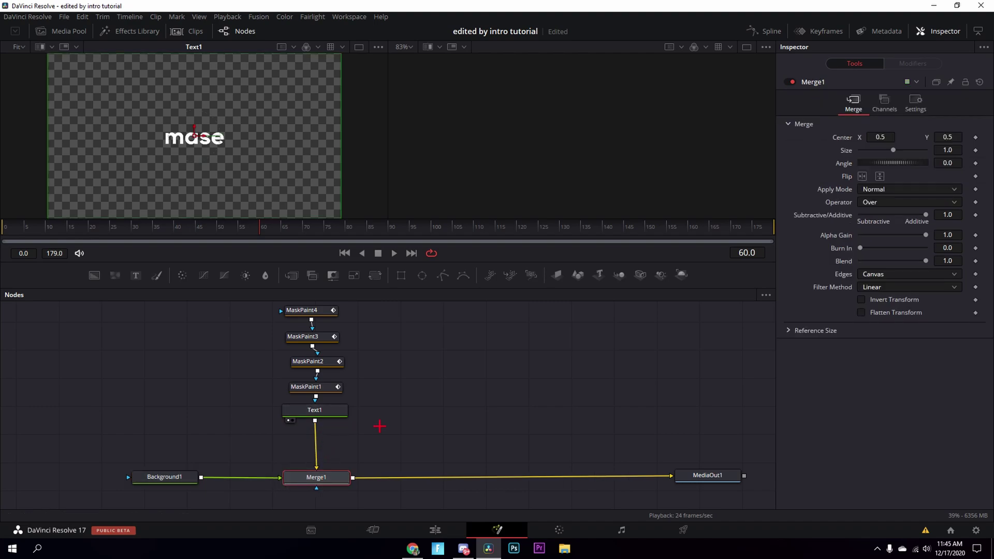
# - Add a second, unconnected Background node beside Text1
pyautogui.click(380, 430)
pyautogui.hotkey('shift', 'space')
pyautogui.write('back')
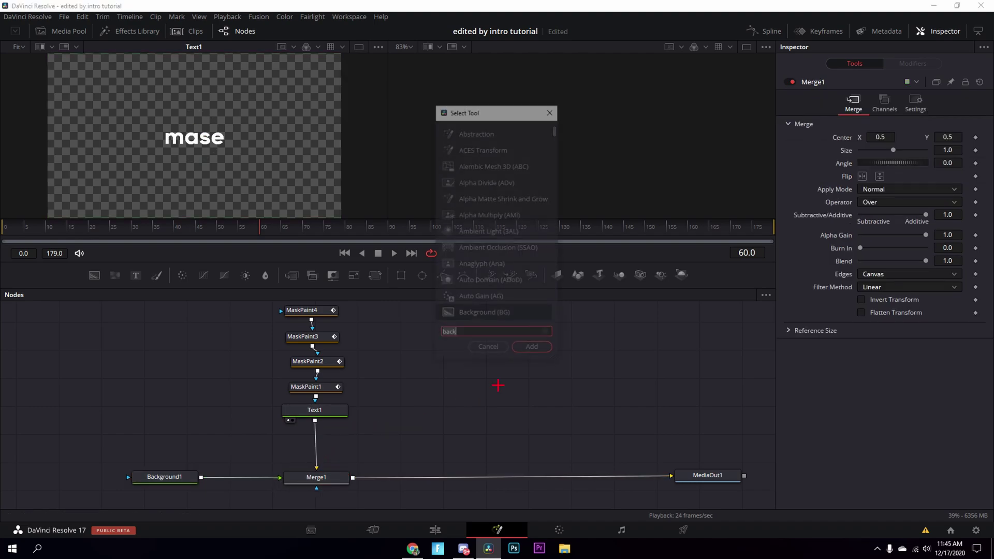
pyautogui.click(533, 349)
pyautogui.moveTo(408, 424); pyautogui.dragTo(478, 419)
# - Add a Time Speed node fed by Background2 and place it directly below that node
pyautogui.hotkey('shift', 'space')
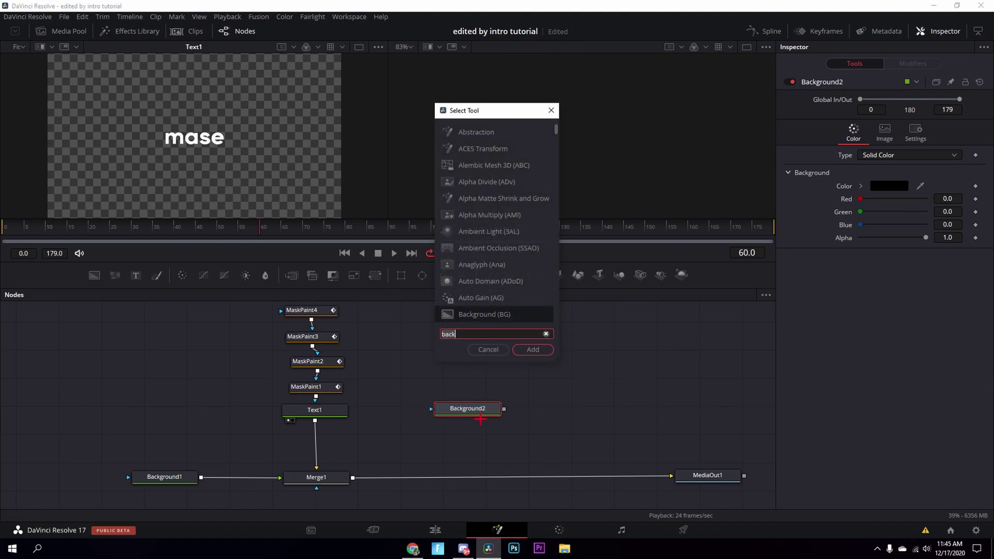
pyautogui.write('time')
pyautogui.press('Return')
pyautogui.moveTo(527, 412); pyautogui.dragTo(460, 451)
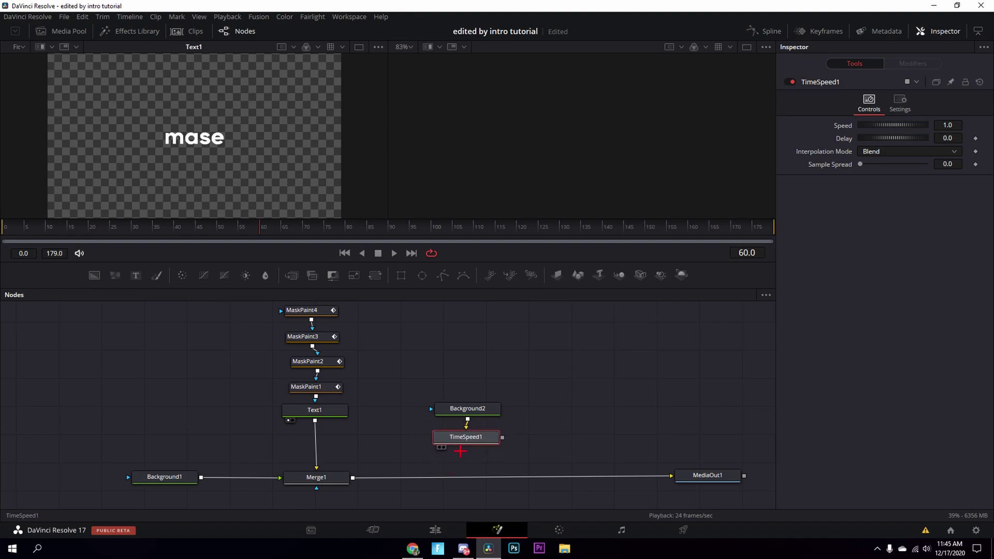
pyautogui.click(533, 422)
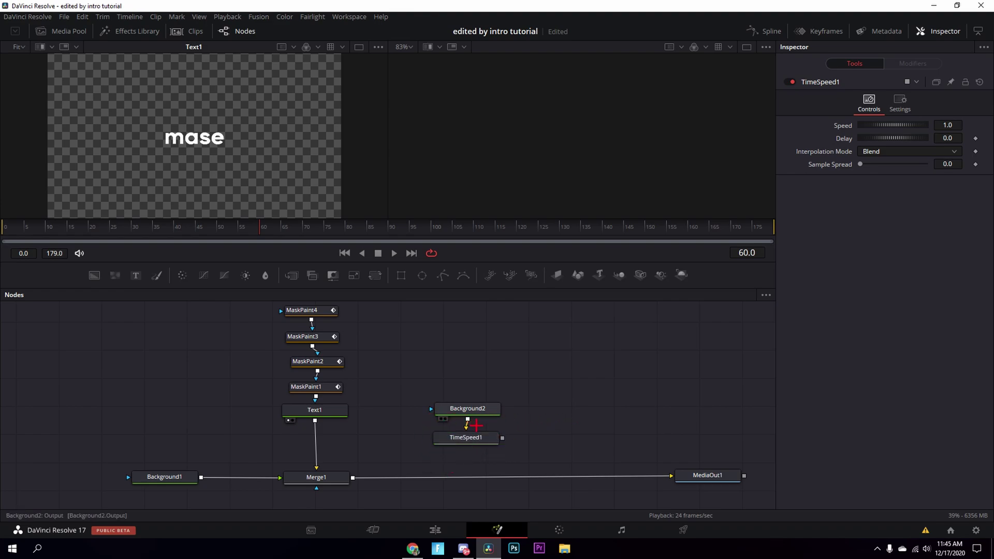
# - Mask Background2 with Text1 and feed TimeSpeed1 into a new Merge node inserted between Merge1 and MediaOut1
pyautogui.moveTo(442, 420); pyautogui.dragTo(316, 419)
pyautogui.moveTo(471, 412); pyautogui.dragTo(492, 486)
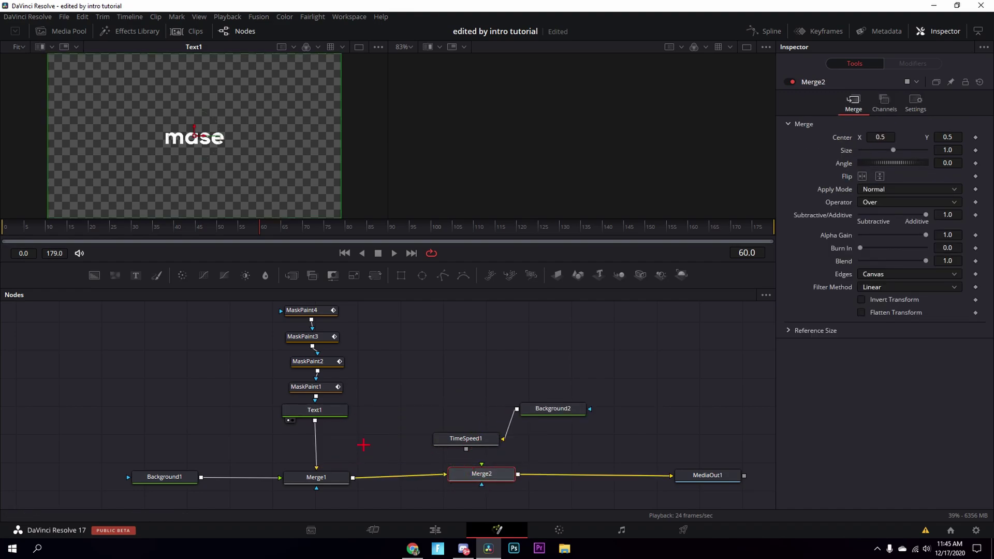
pyautogui.moveTo(525, 418); pyautogui.dragTo(321, 428)
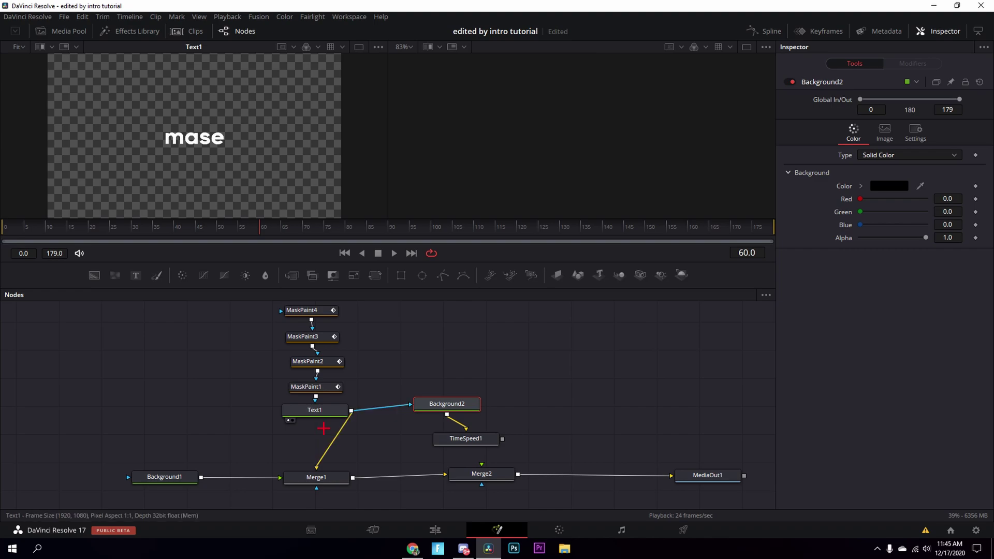
pyautogui.moveTo(455, 411); pyautogui.dragTo(490, 442)
pyautogui.click(310, 410)
pyautogui.click(487, 410)
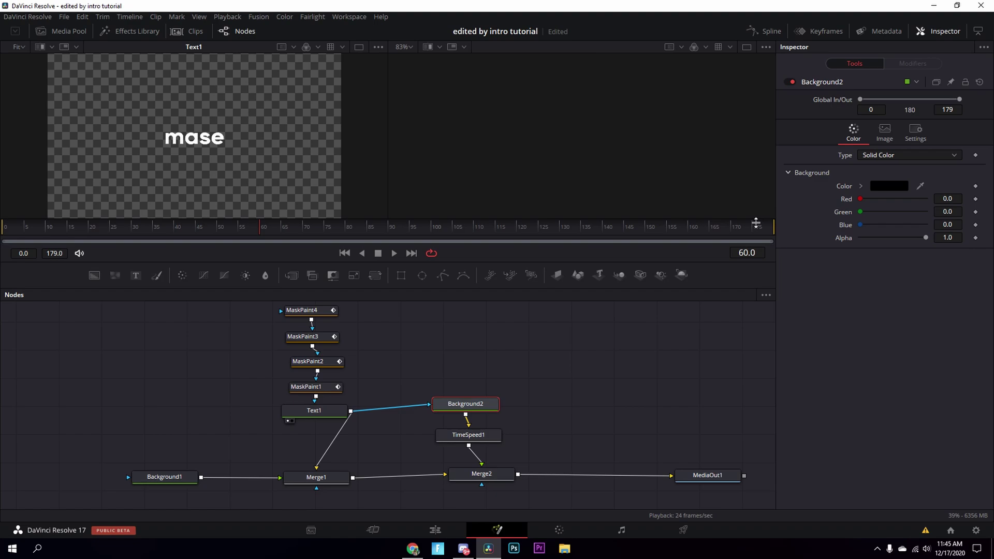
pyautogui.click(900, 190)
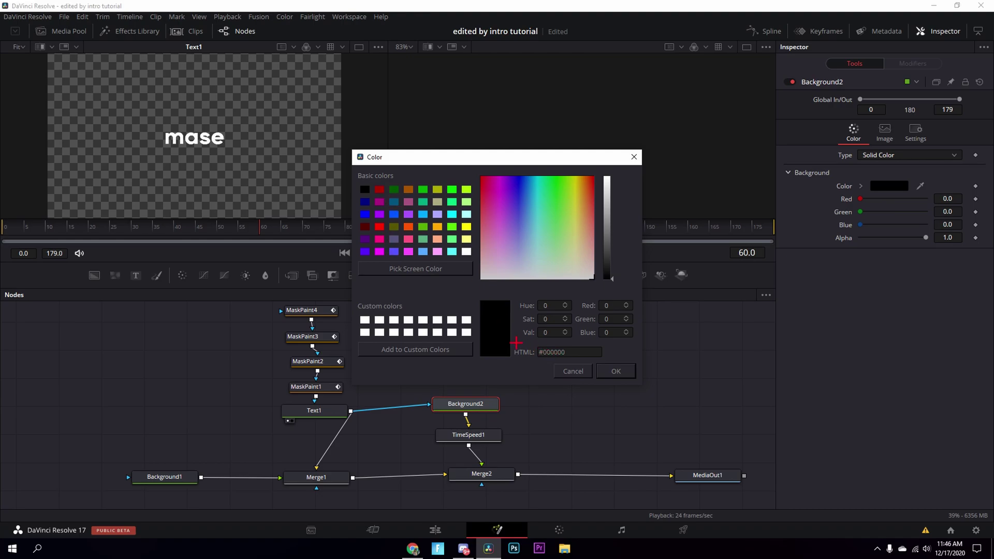
pyautogui.click(574, 371)
# - Try blue for Text1's color, but apply white (#ffffff)
pyautogui.click(332, 412)
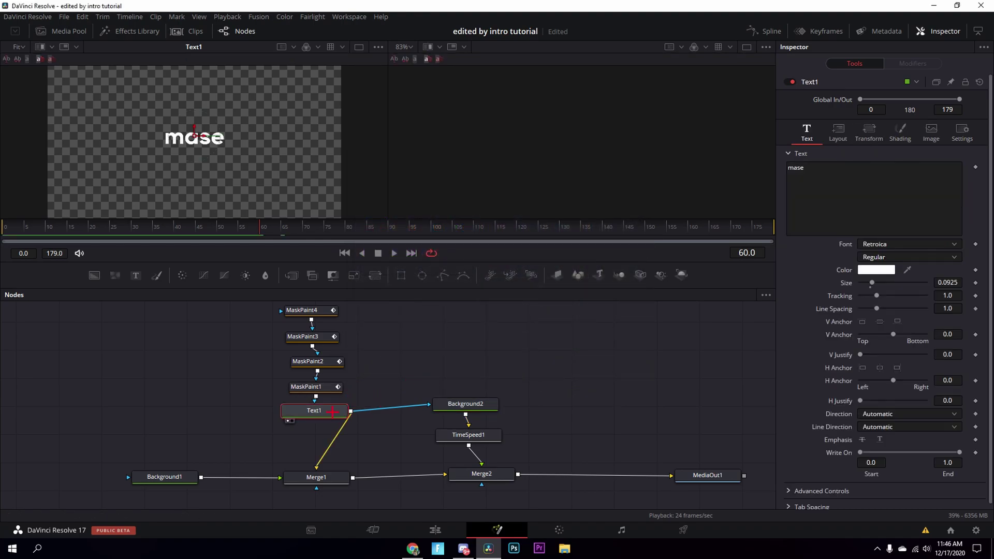
pyautogui.click(348, 410)
pyautogui.click(341, 411)
pyautogui.click(876, 270)
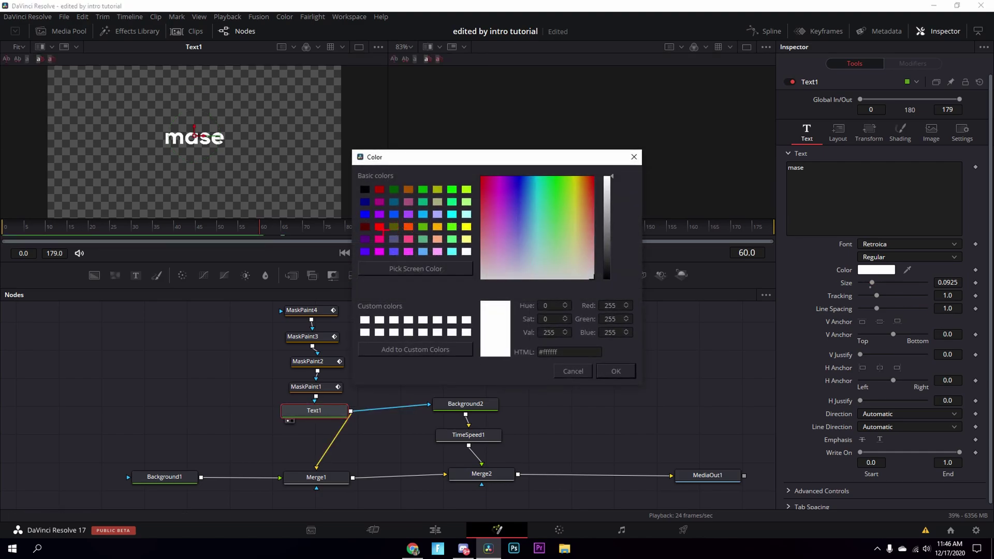
pyautogui.click(366, 216)
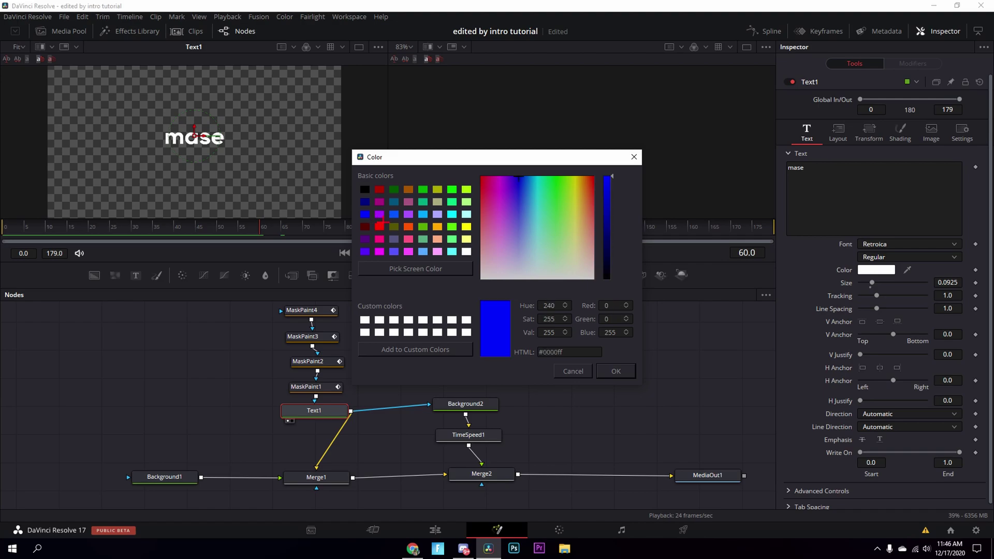
pyautogui.click(466, 251)
pyautogui.click(603, 372)
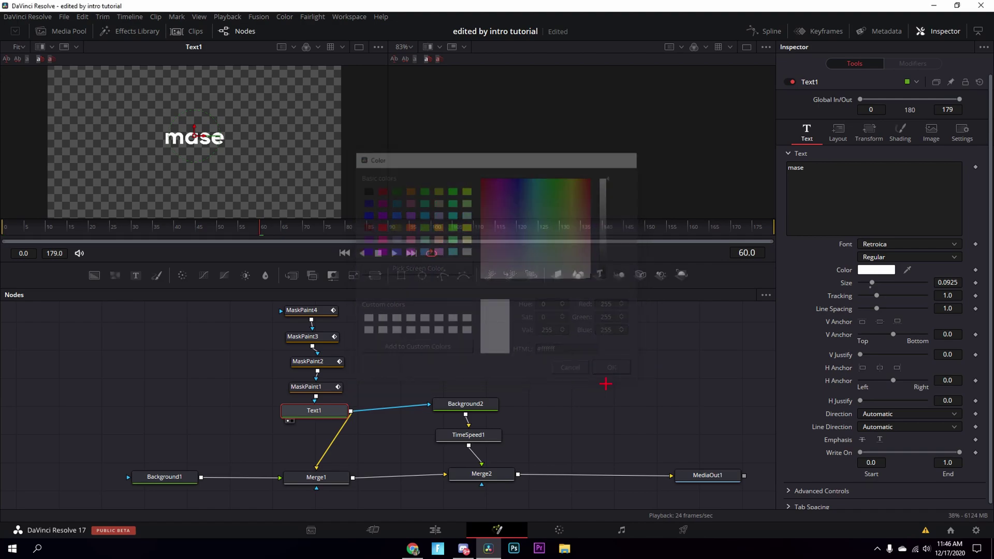
# - Set Background2's solid color to blue (#0000ff)
pyautogui.click(464, 408)
pyautogui.click(892, 187)
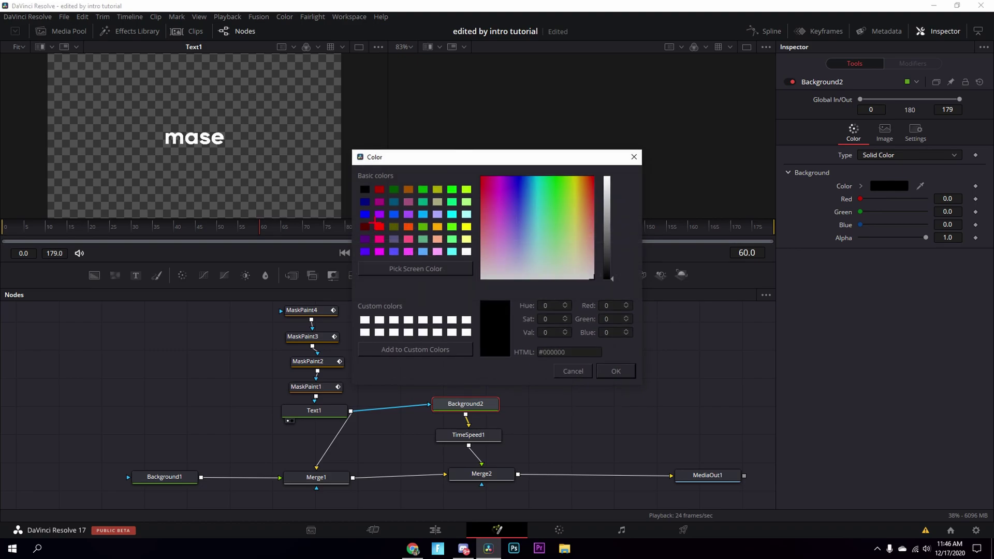
pyautogui.click(365, 214)
pyautogui.click(616, 372)
# - Set TimeSpeed1's delay to 6 and play back part of the animation
pyautogui.moveTo(105, 228); pyautogui.dragTo(203, 237)
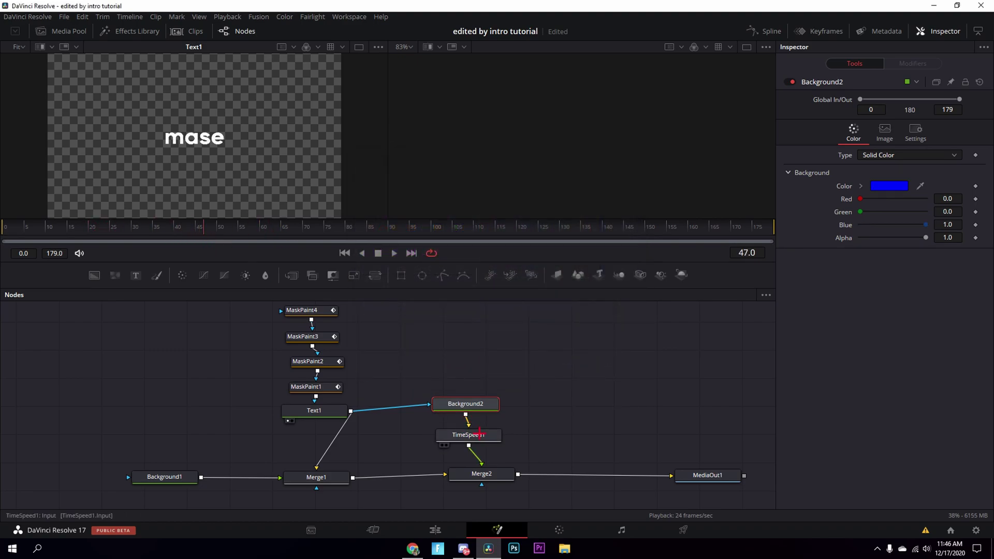
pyautogui.click(468, 435)
pyautogui.click(956, 139)
pyautogui.write('6')
pyautogui.press('Return')
pyautogui.click(71, 231)
pyautogui.press('space')
pyautogui.press('space')
# - Duplicate the Background2 and TimeSpeed1 nodes together into the empty area beside them
pyautogui.click(465, 404)
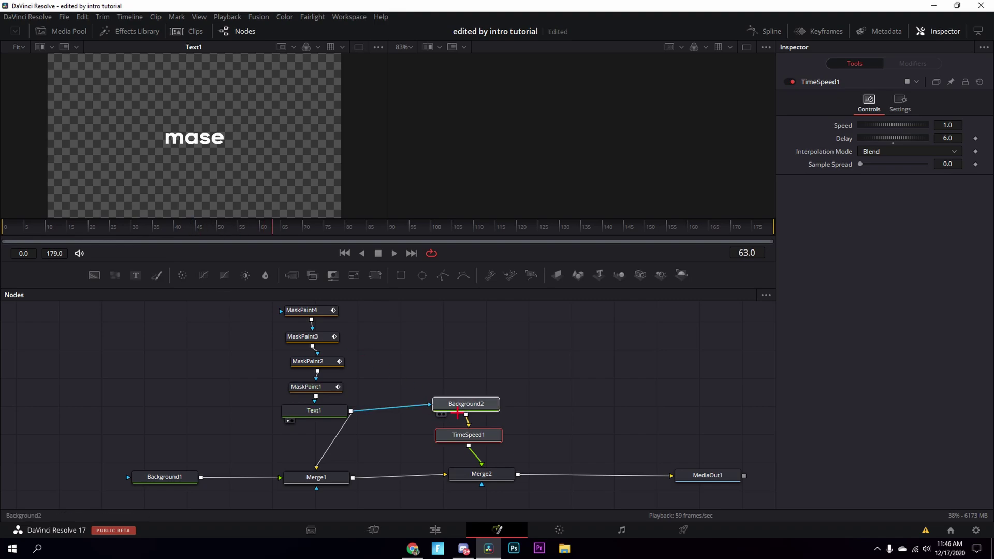
pyautogui.moveTo(500, 392); pyautogui.dragTo(488, 453)
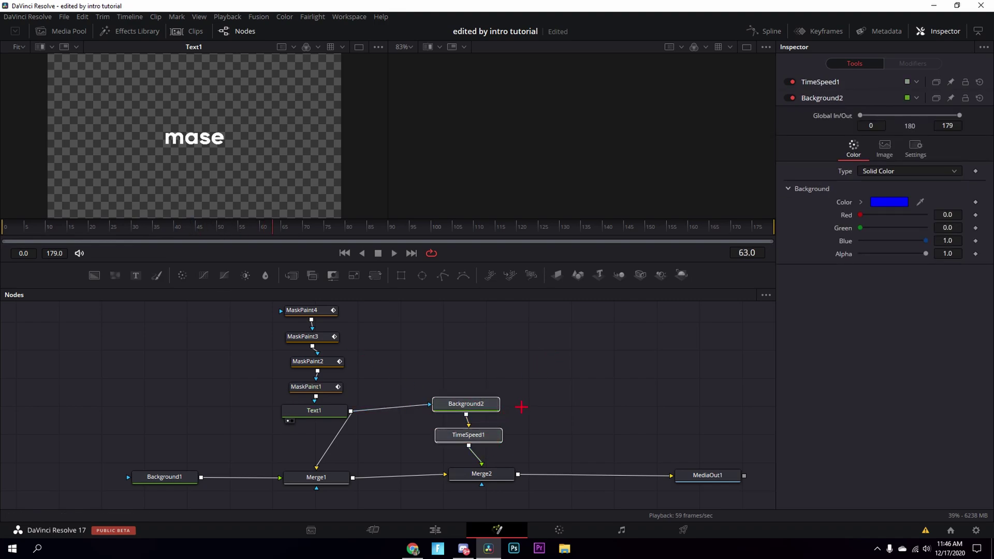
pyautogui.hotkey('ctrl', 'c')
pyautogui.click(587, 386)
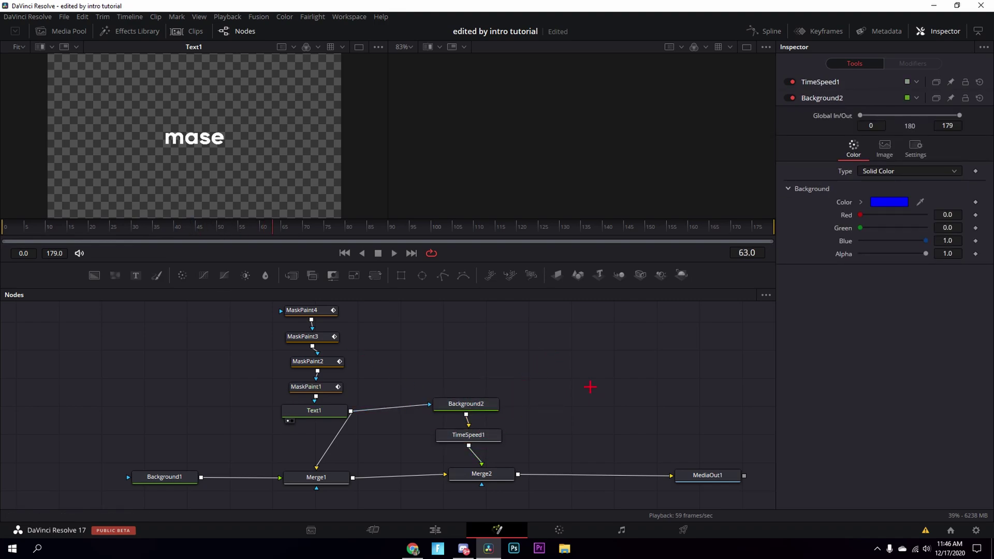
pyautogui.hotkey('ctrl', 'v')
# - Mask the copied background with Text1 and feed the copied TimeSpeed into a new Merge node between Merge2 and MediaOut1
pyautogui.moveTo(588, 383); pyautogui.dragTo(594, 421)
pyautogui.moveTo(540, 407); pyautogui.dragTo(351, 411)
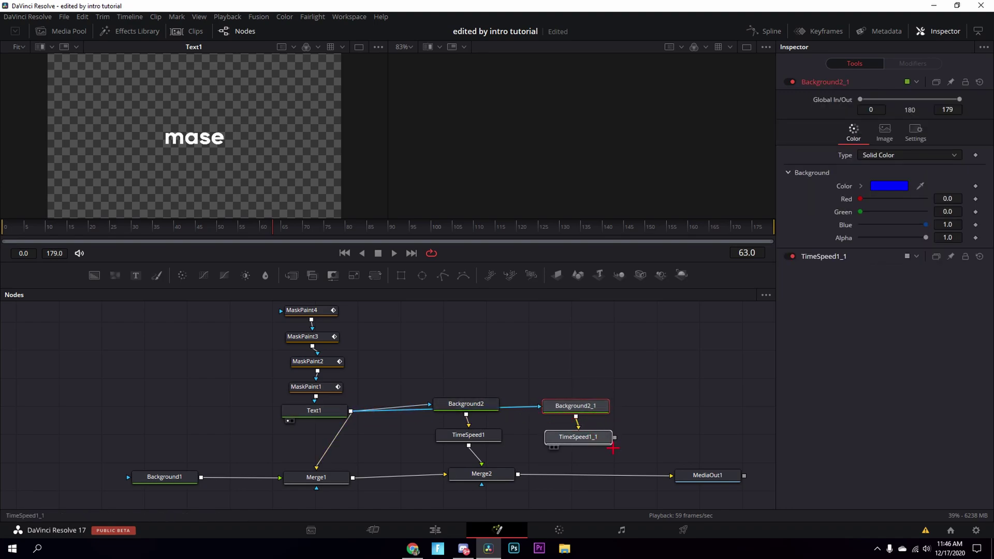
pyautogui.moveTo(615, 437); pyautogui.dragTo(531, 481)
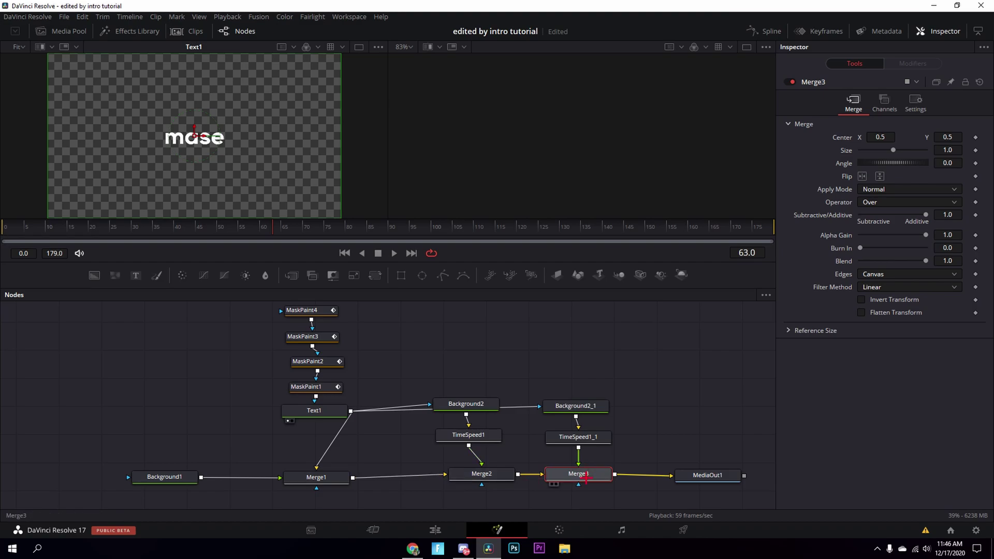
pyautogui.click(575, 406)
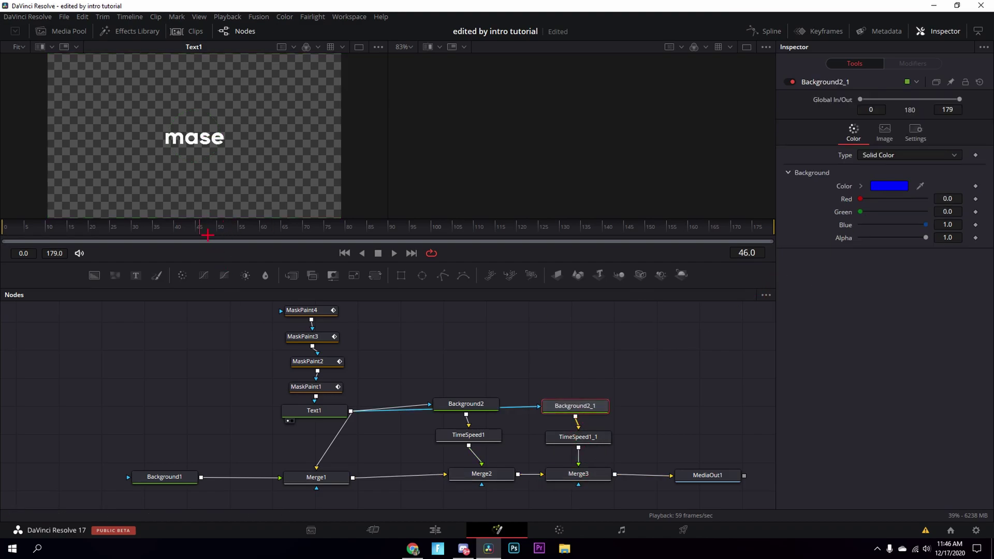
# - Set the copied TimeSpeed node's delay to 9 and nudge Background2 slightly in the node graph
pyautogui.click(578, 437)
pyautogui.click(951, 139)
pyautogui.write('9')
pyautogui.press('Return')
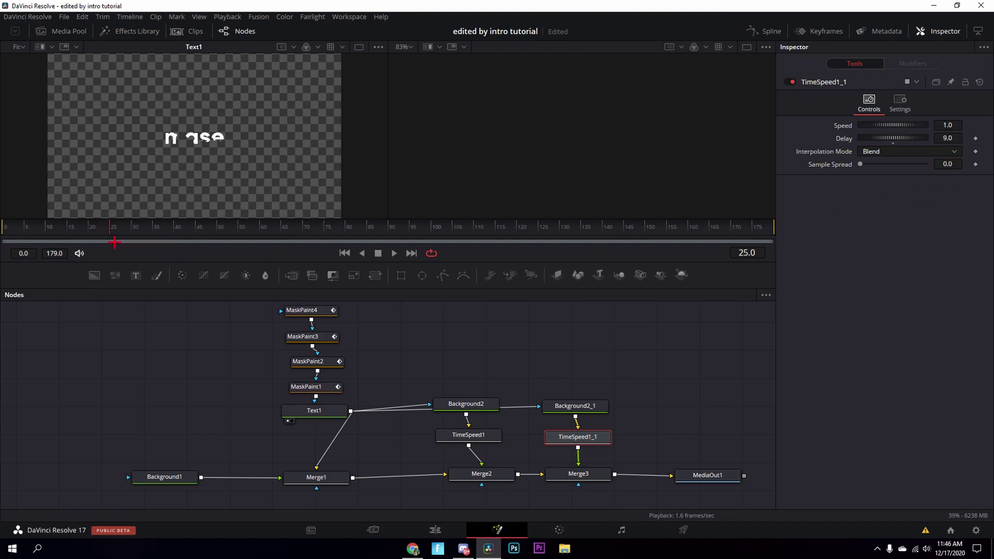
pyautogui.moveTo(493, 406); pyautogui.dragTo(501, 420)
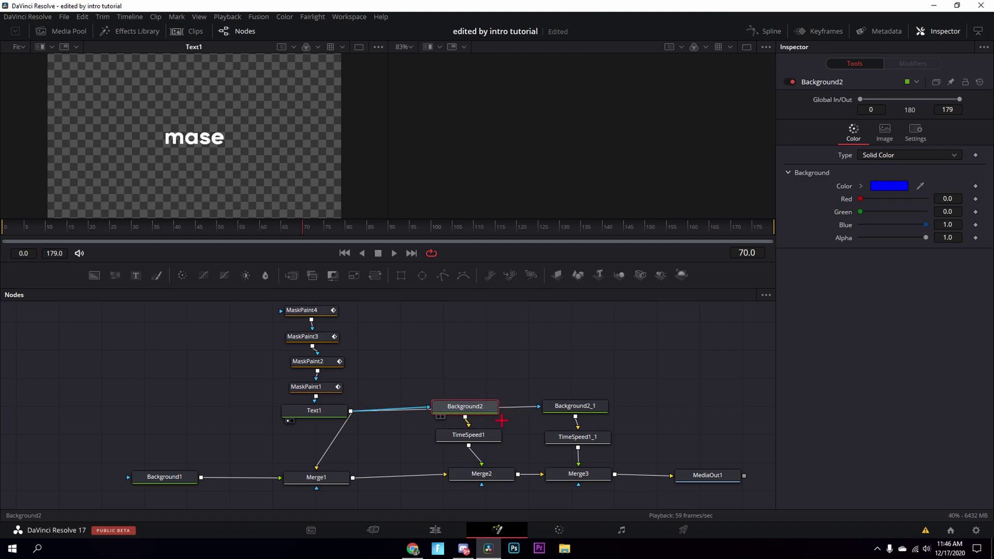